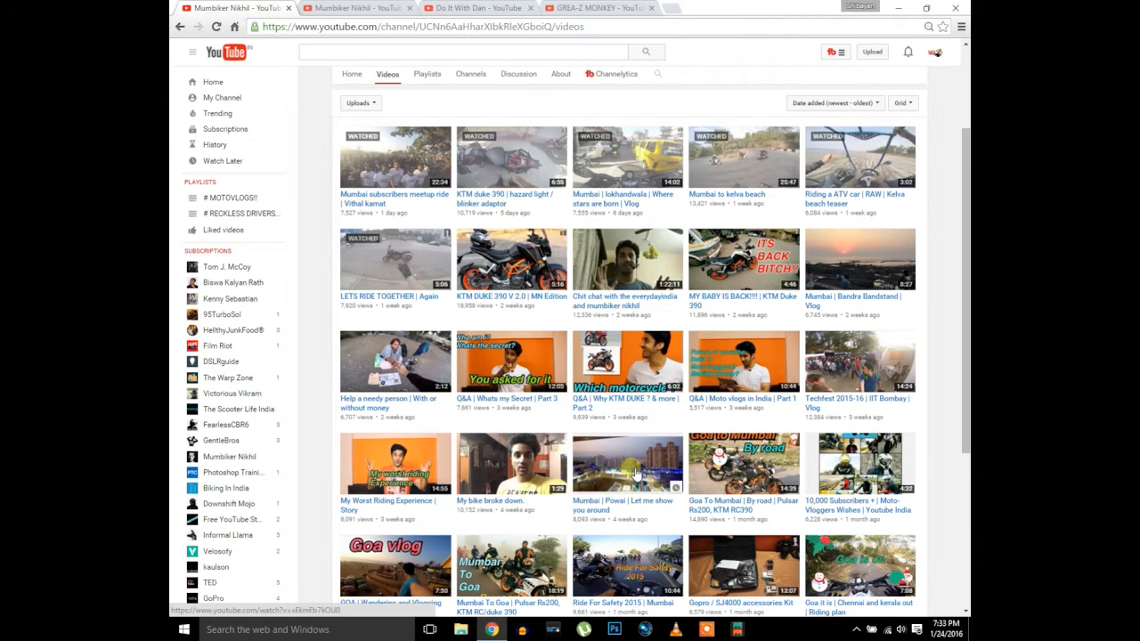
Look through the video thumbnails on the Mumbiker Nikhil channel
scroll(628, 468, down, 1)
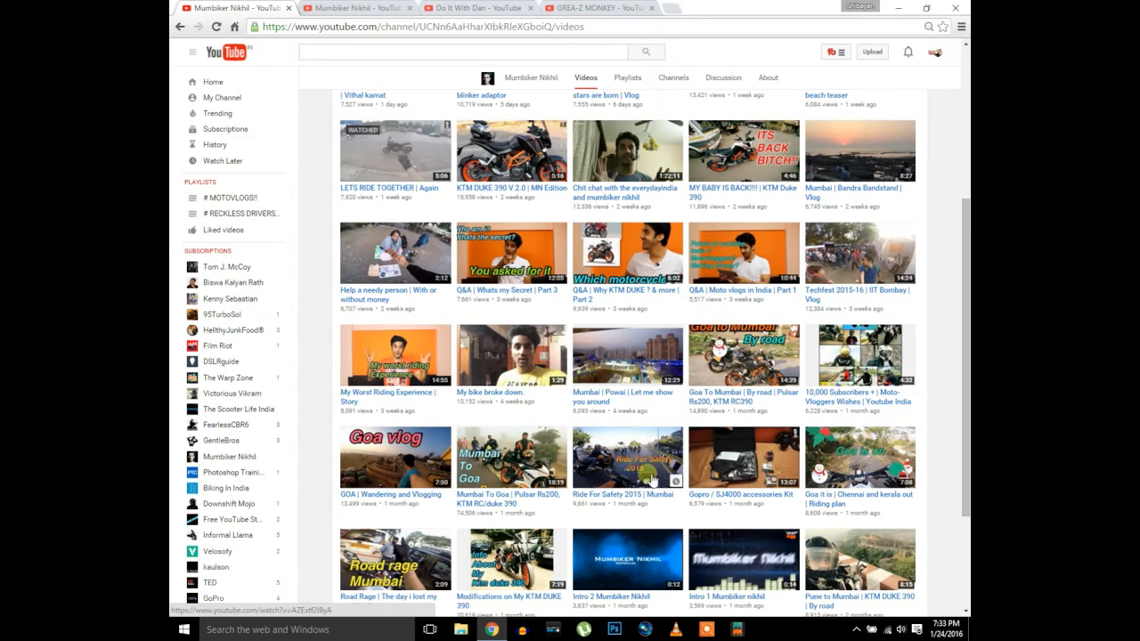
scroll(612, 474, up, 2)
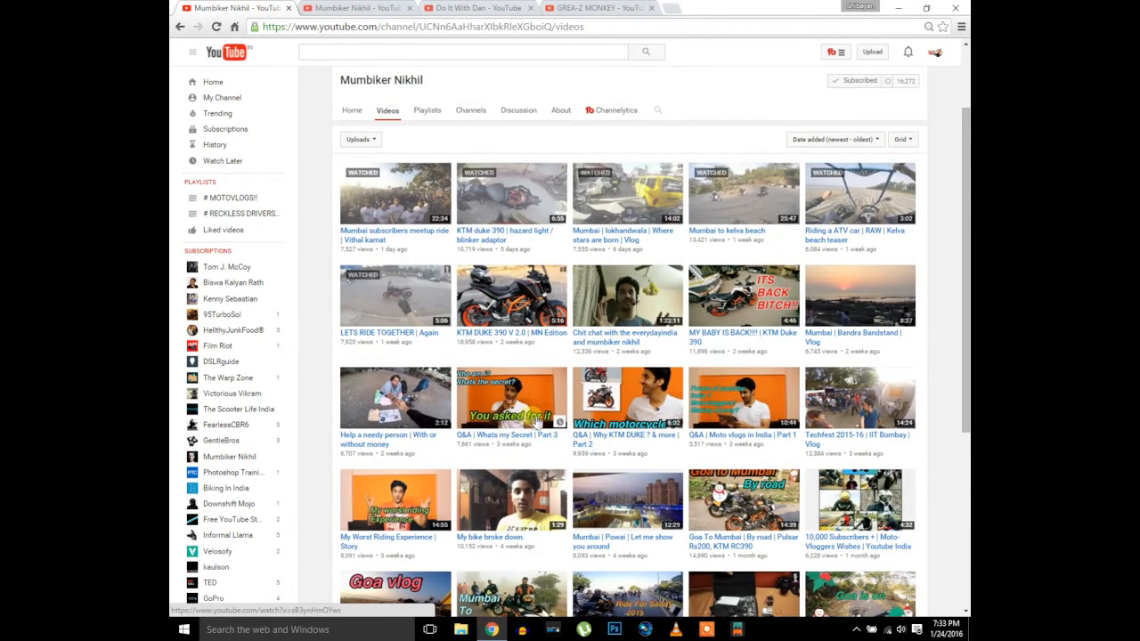
scroll(530, 419, up, 2)
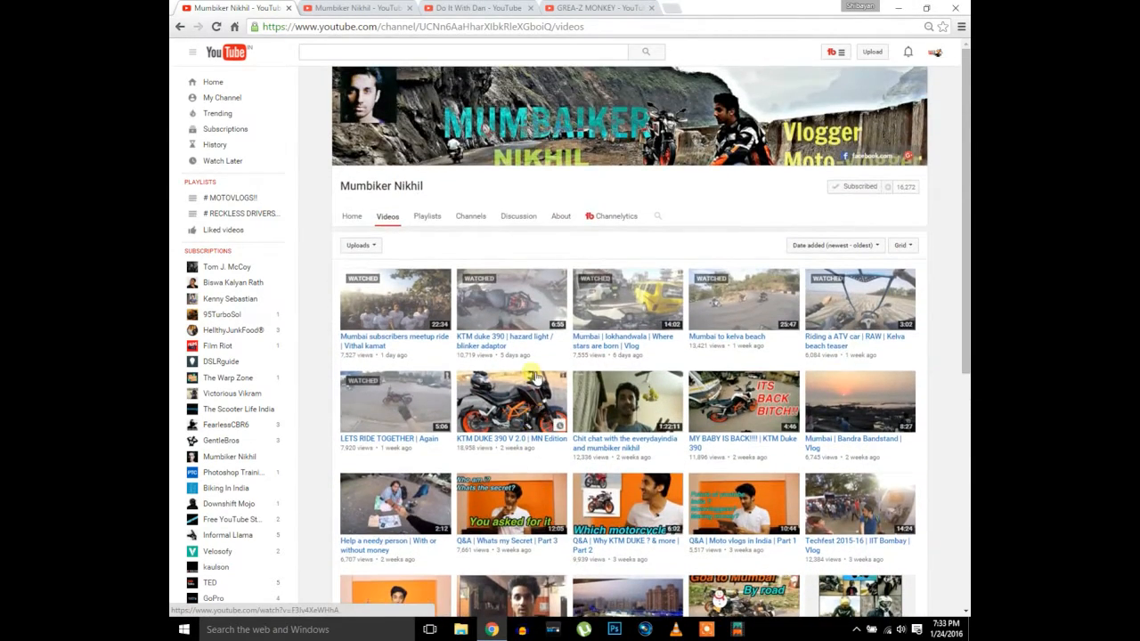
Examine the video thumbnails on the Do It With Dan channel and bring up the GREA-Z MONKEY channel's videos
key(ctrl+3)
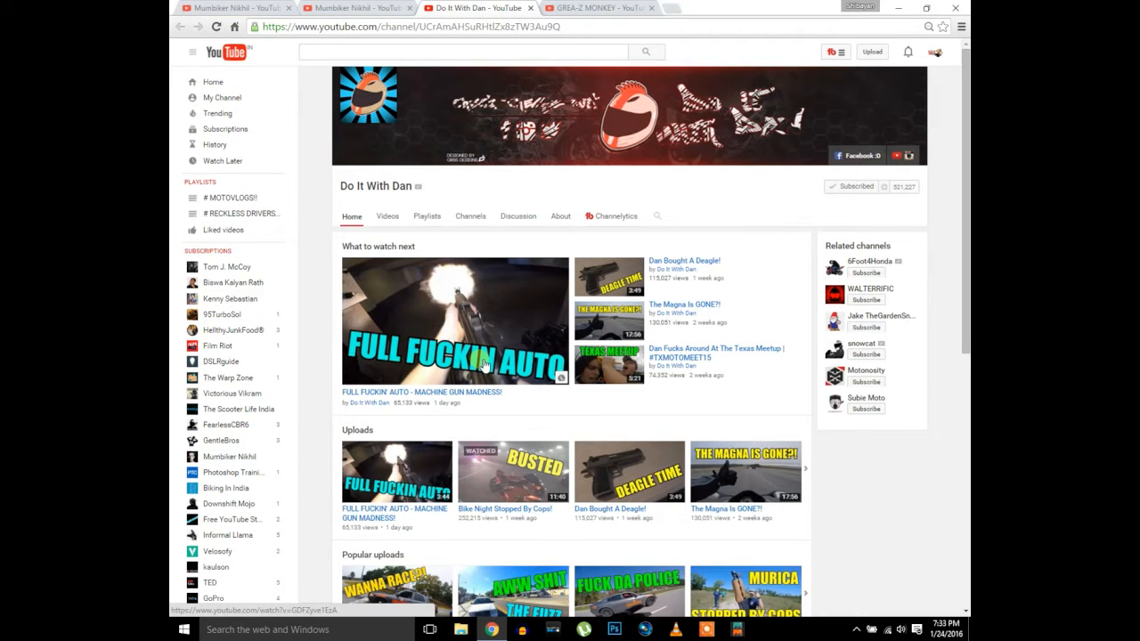
scroll(459, 425, down, 1)
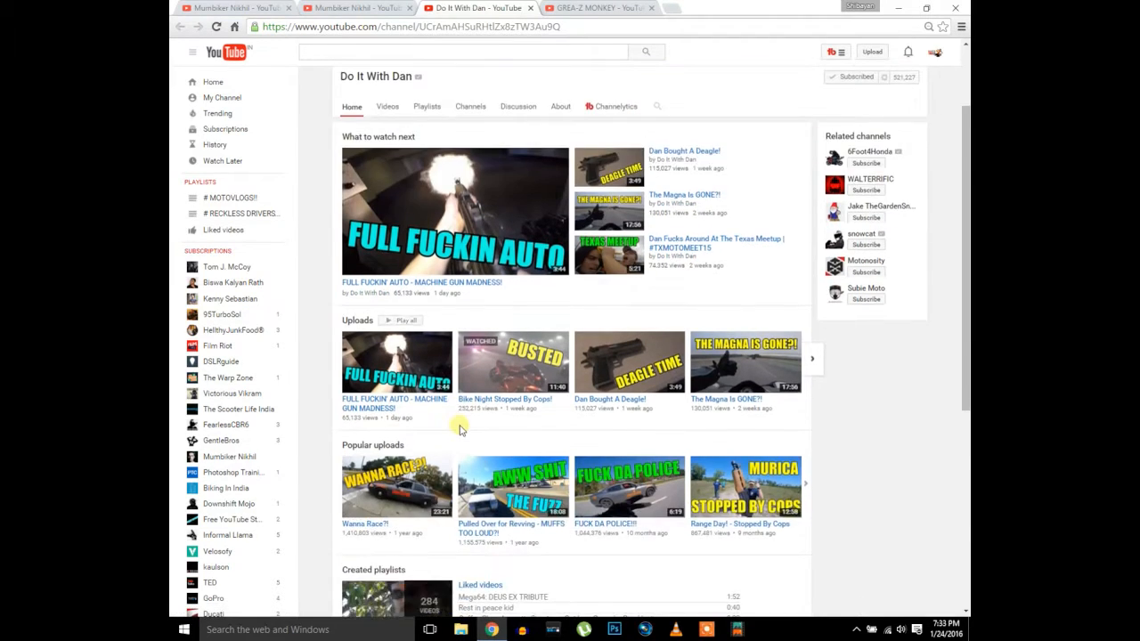
scroll(458, 429, down, 1)
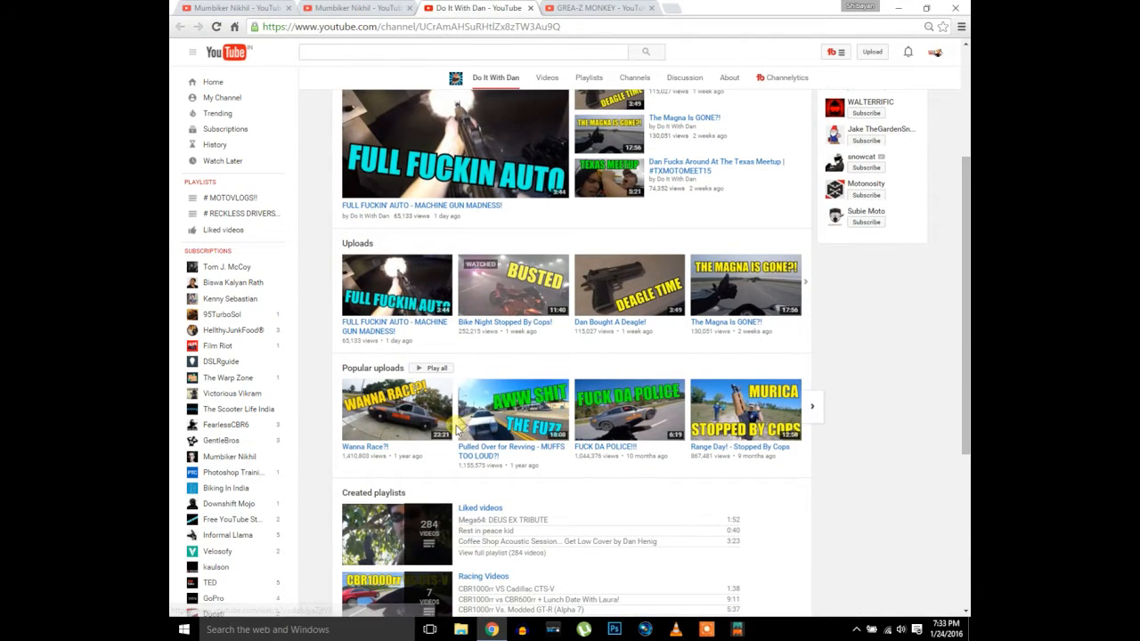
scroll(459, 429, up, 1)
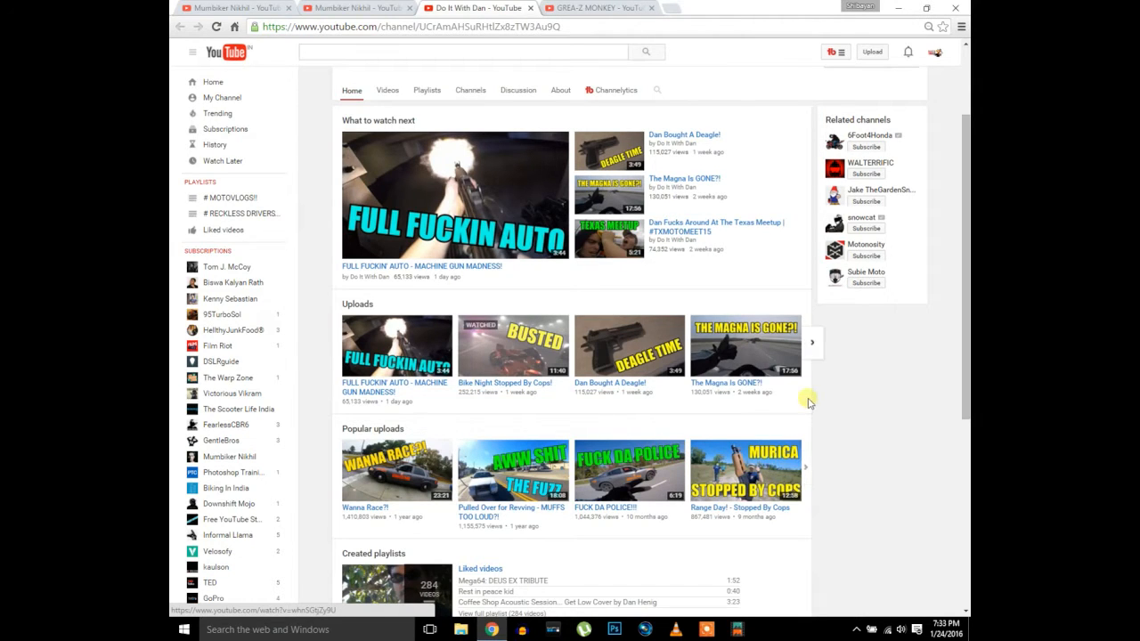
scroll(824, 387, up, 2)
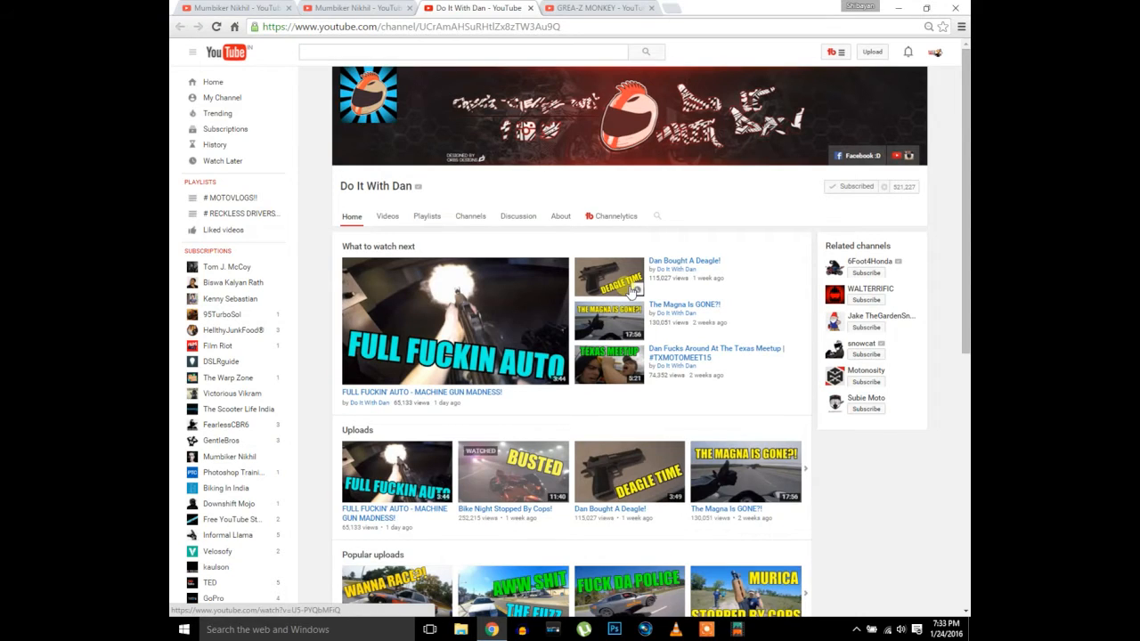
click(603, 261)
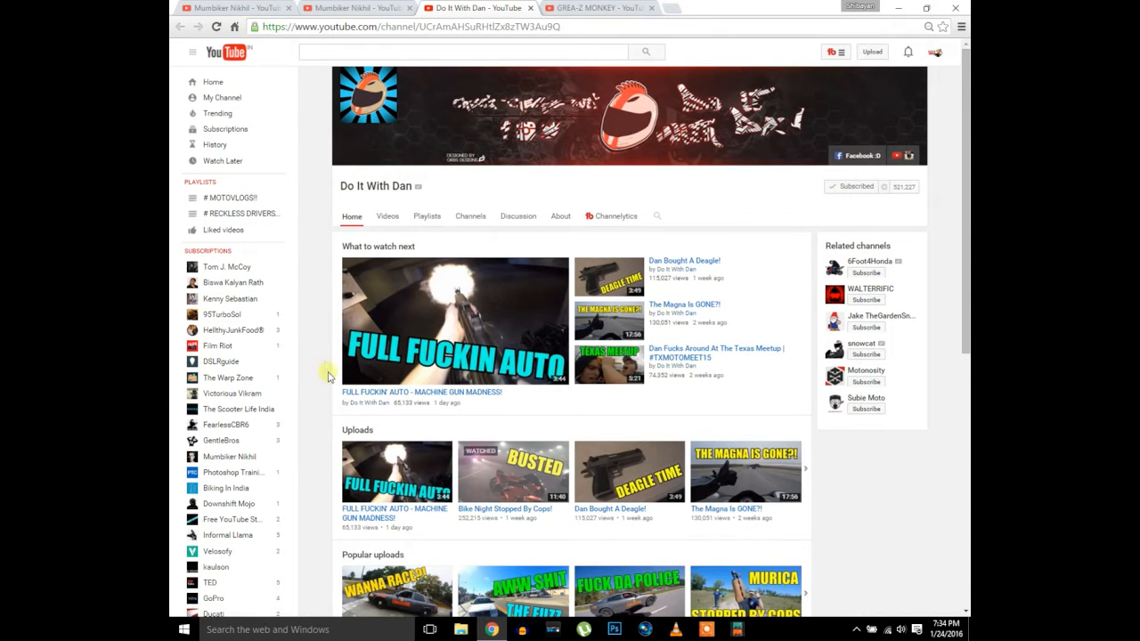
click(575, 9)
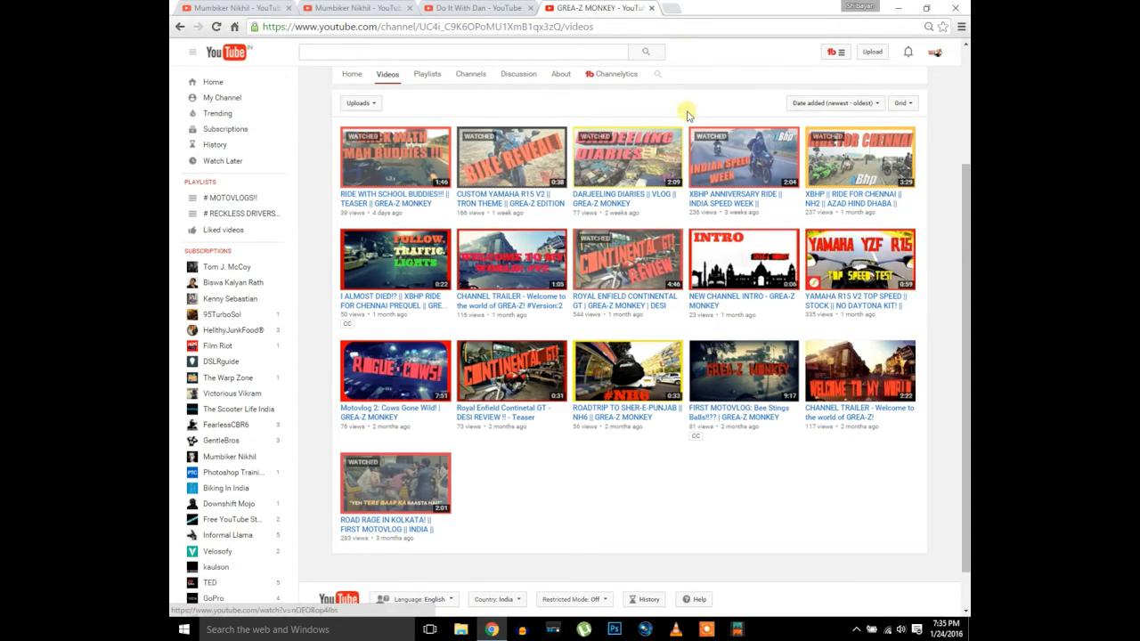
Open the PicMonkey website in a new browser tab
click(671, 9)
text(picmon)
key(Return)
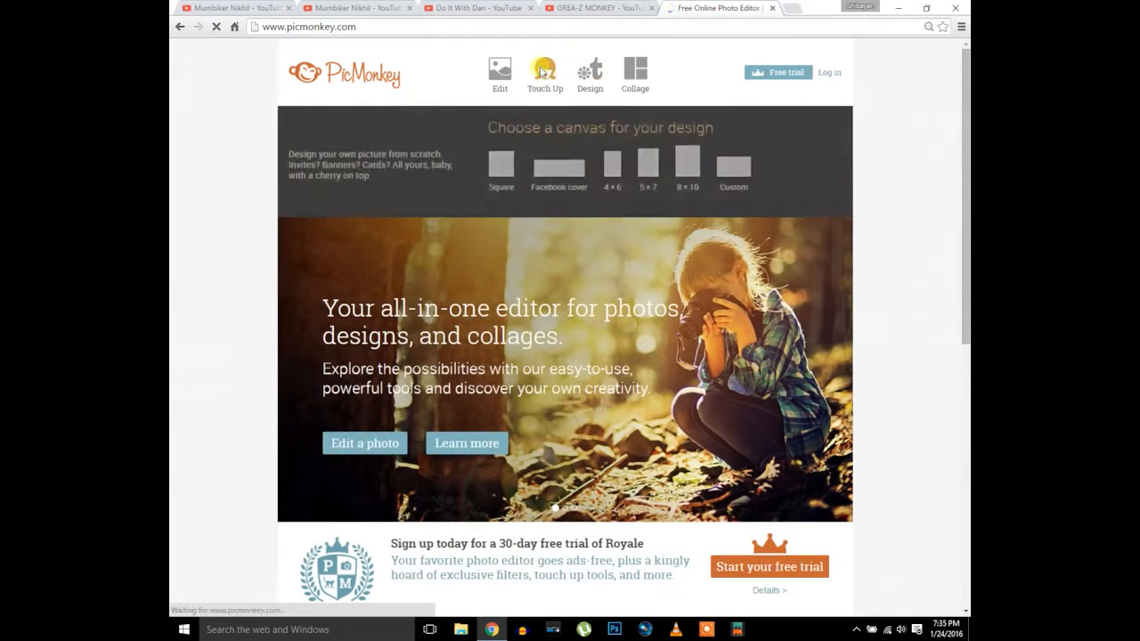
Open the image Gt from the desktop's thumbnails and artwork folder in the PicMonkey photo editor
mouse_move(499, 81)
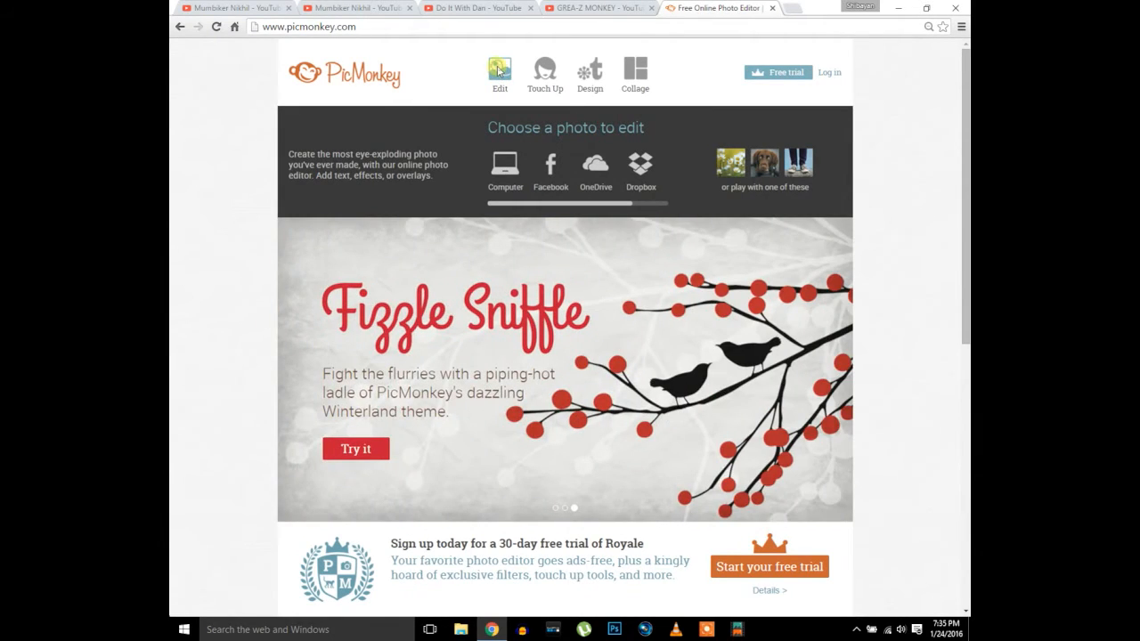
click(499, 71)
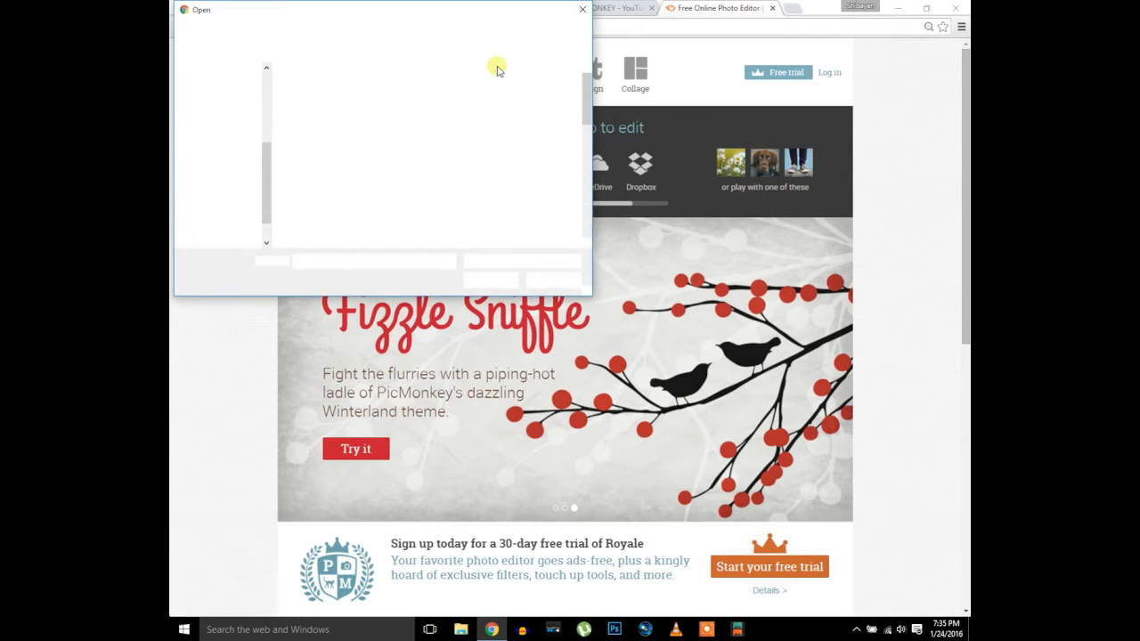
click(218, 90)
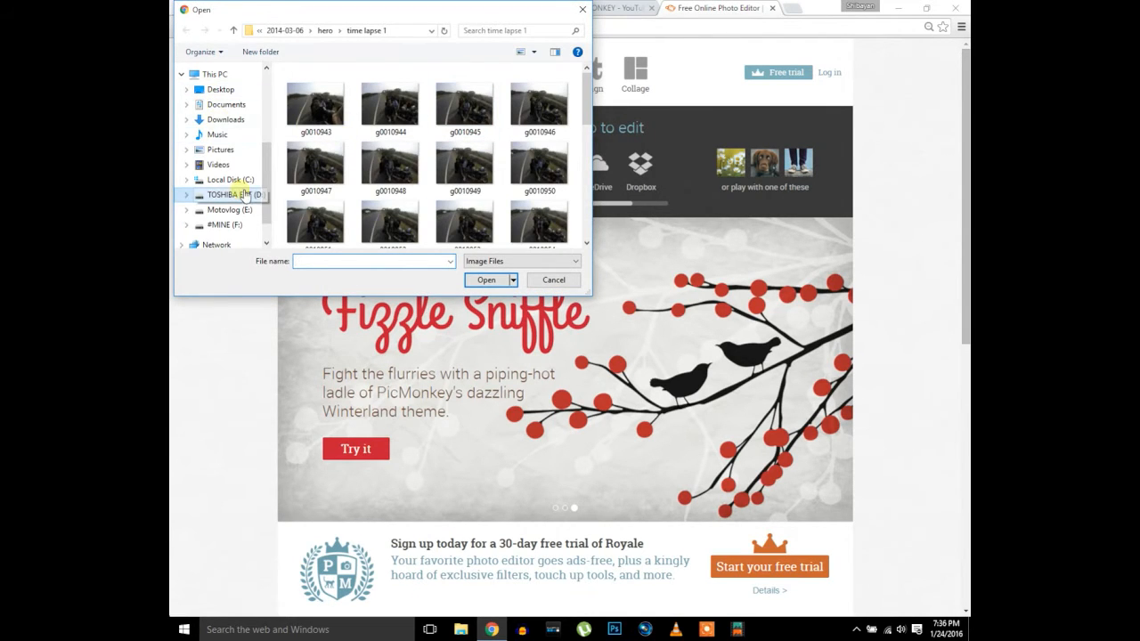
mouse_move(593, 127)
mouse_down()
mouse_move(590, 154)
mouse_move(585, 108)
mouse_up()
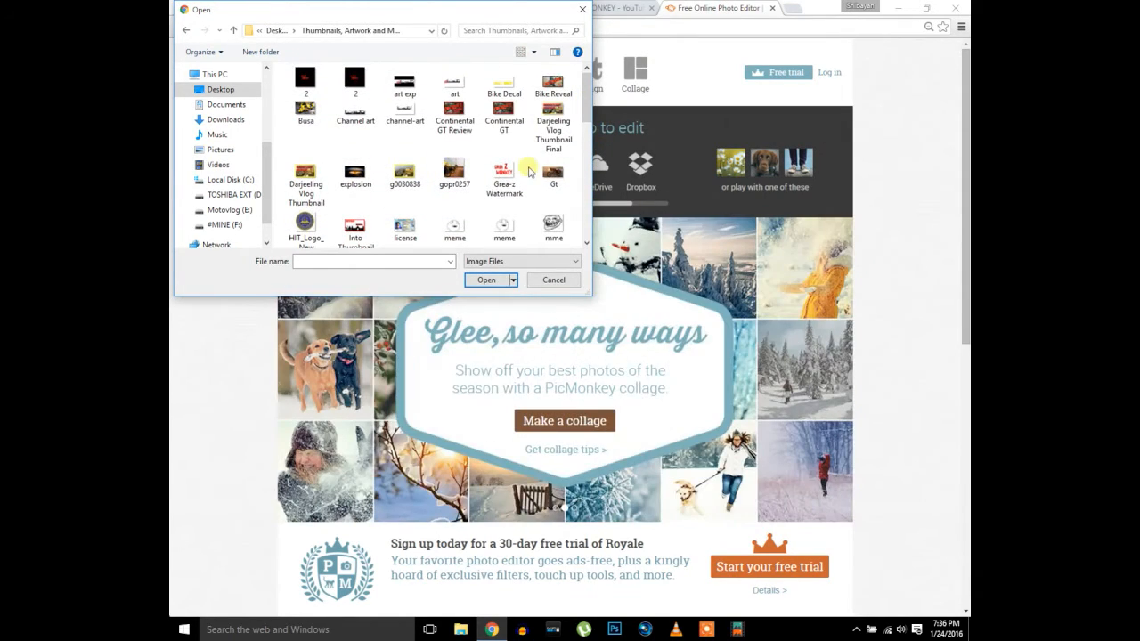
click(553, 173)
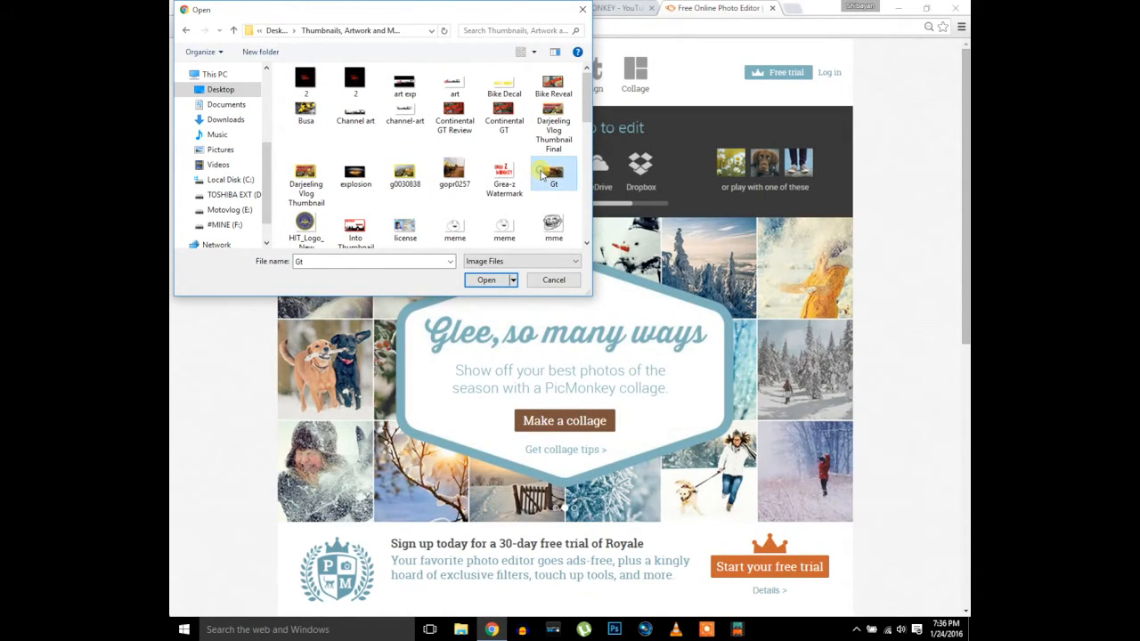
click(500, 281)
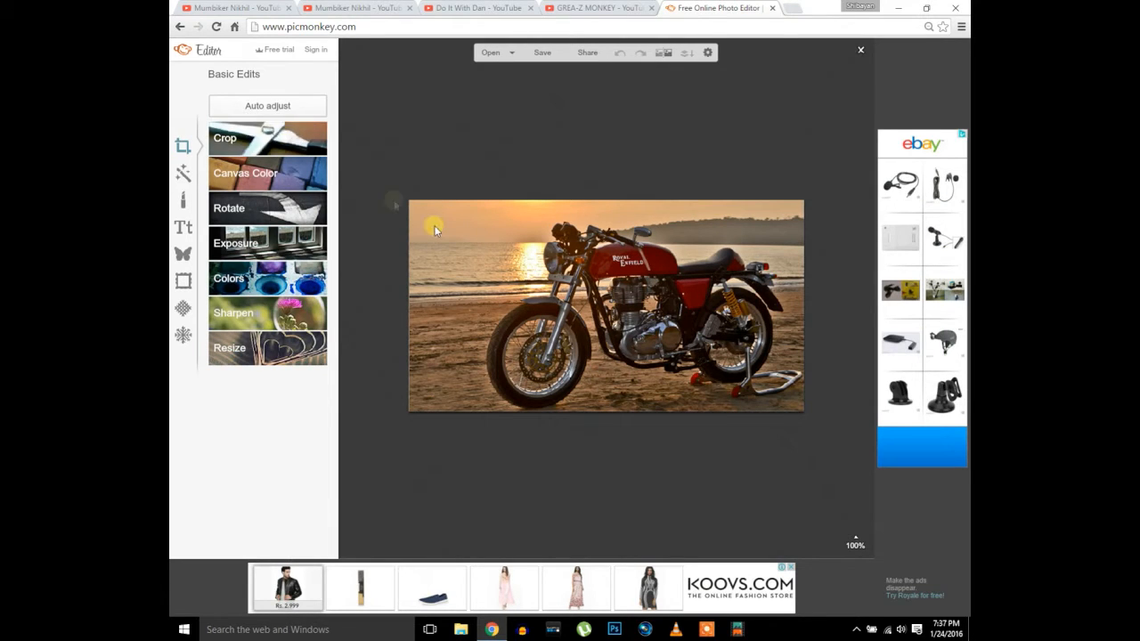
Start a crop of the motorcycle photo with the 720p HDTV - 1280 x 720 proportions
click(305, 140)
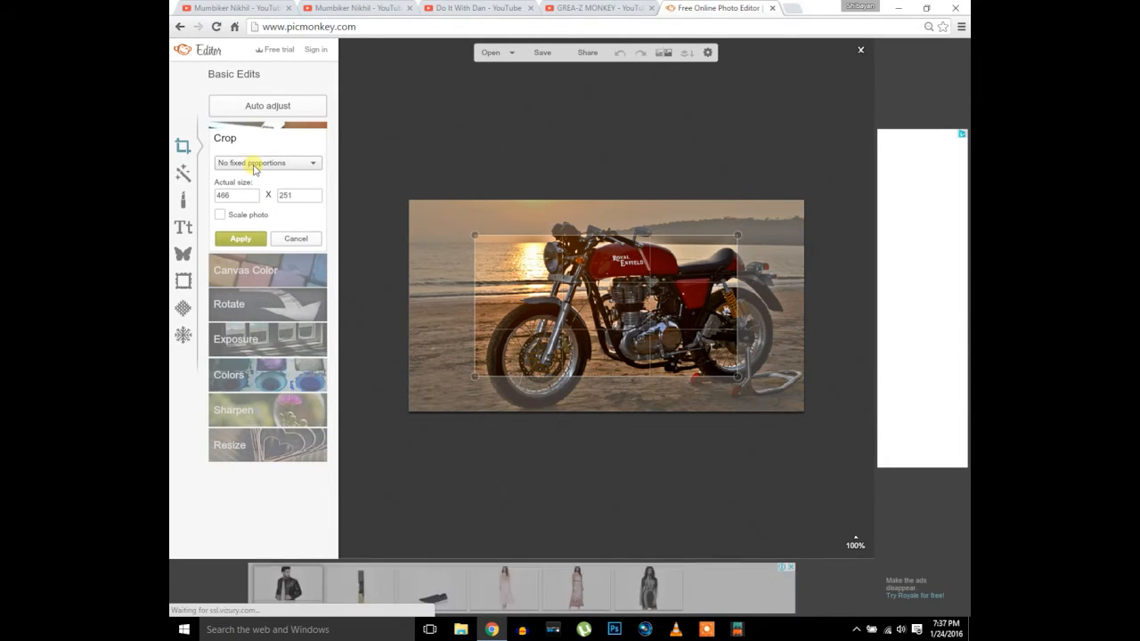
click(253, 163)
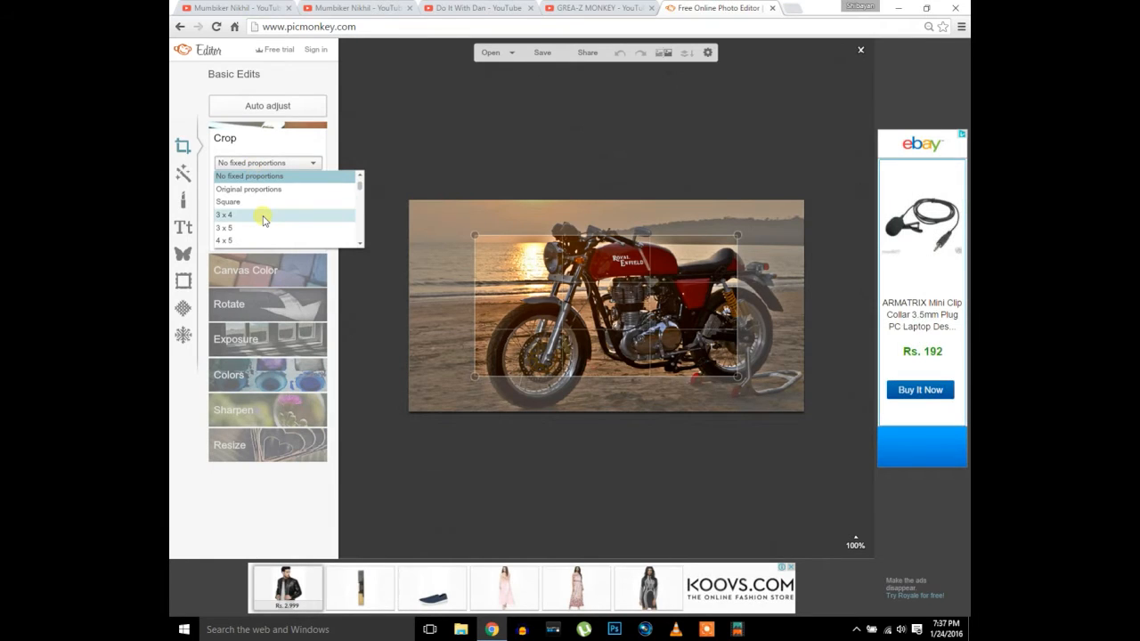
scroll(262, 217, down, 3)
scroll(263, 221, down, 5)
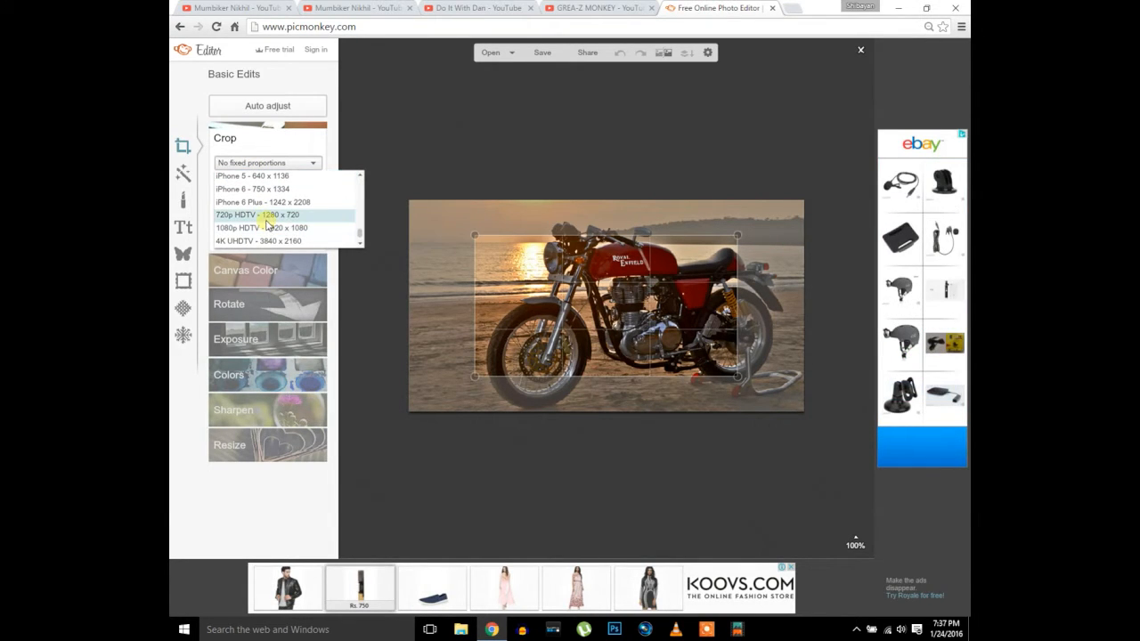
click(264, 217)
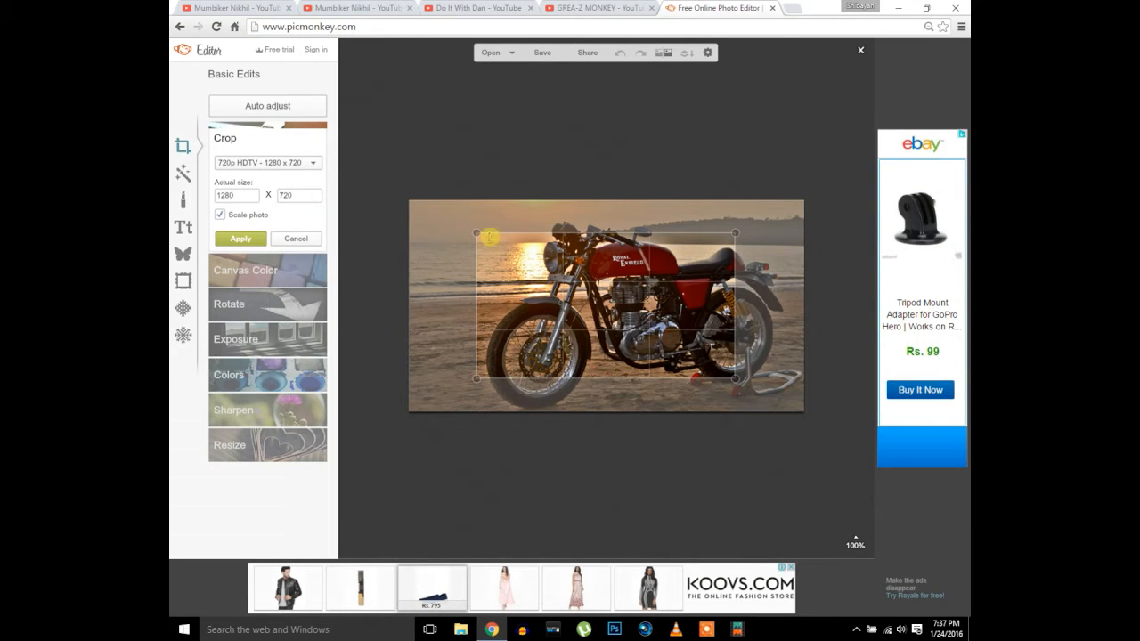
Enlarge the crop frame to the photo's full height, align it with the photo's right edge and apply the crop
drag(479, 233, 418, 199)
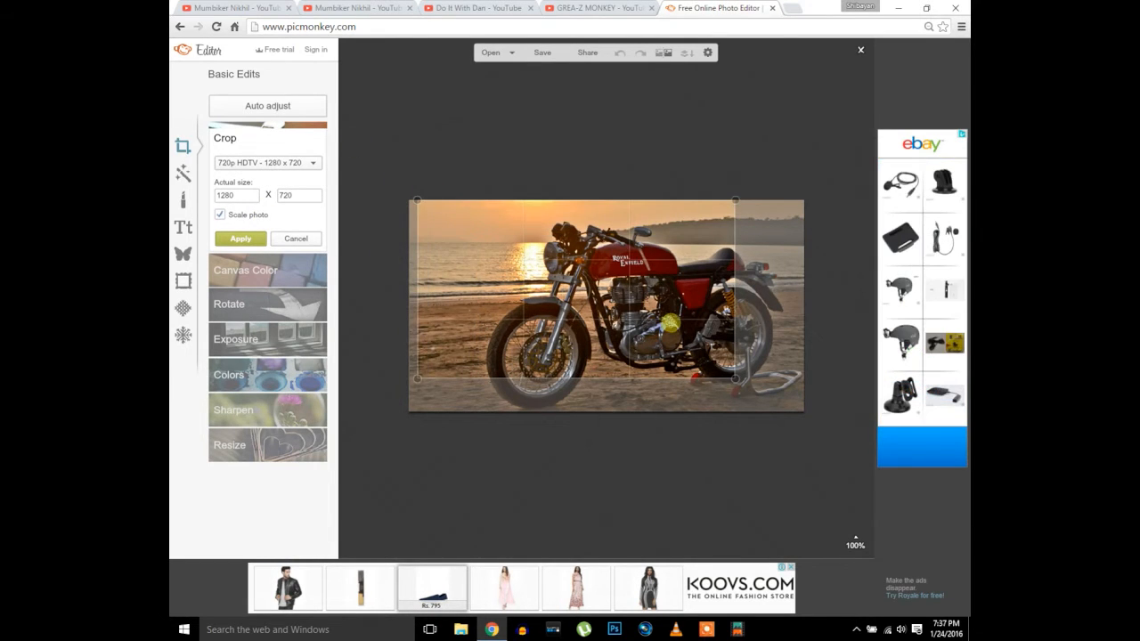
drag(736, 379, 813, 431)
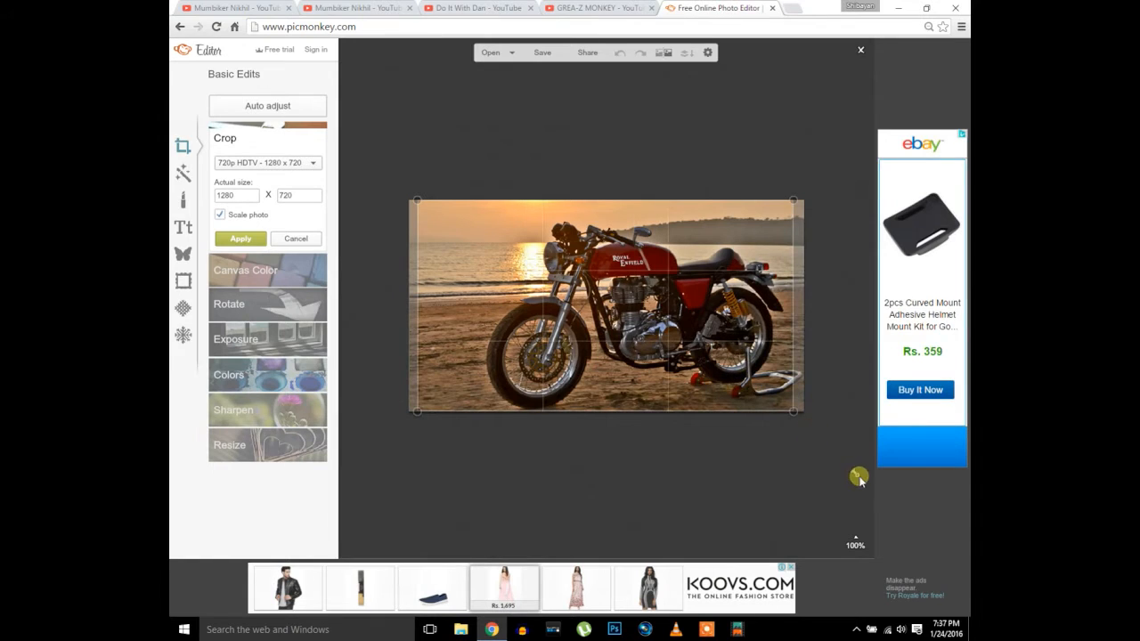
drag(654, 357, 666, 358)
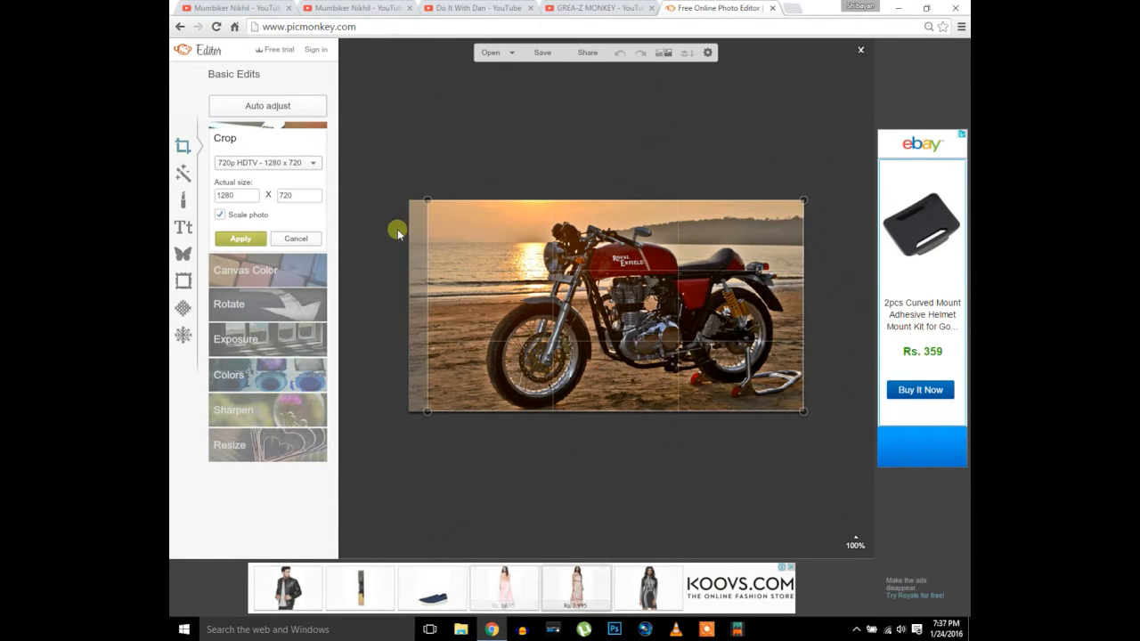
click(240, 239)
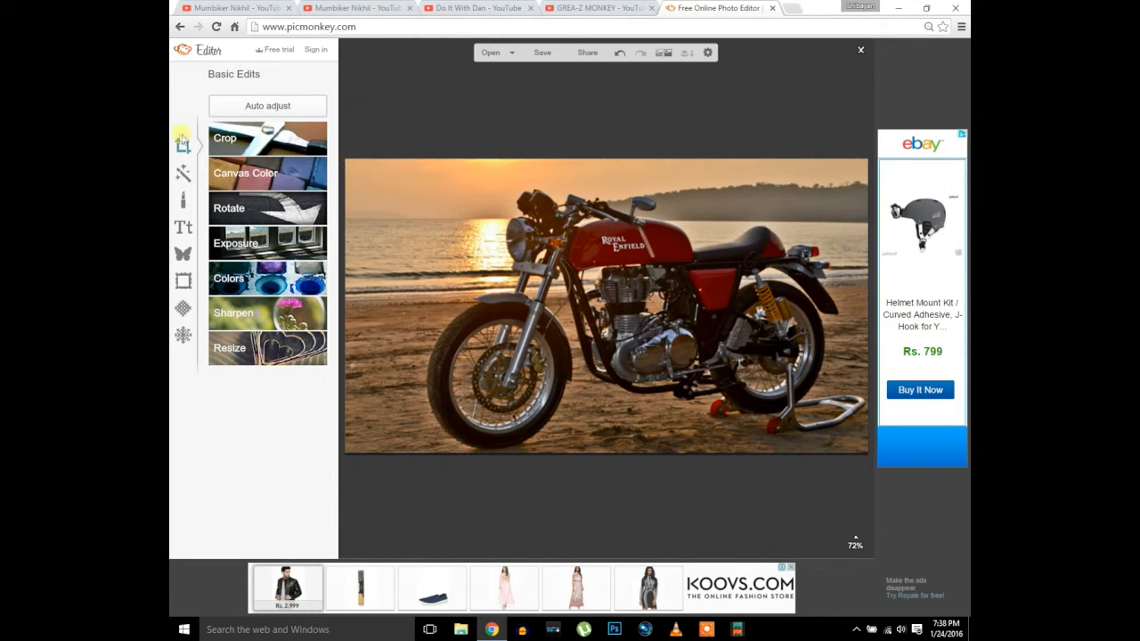
Add a Simple Edge frame to the photo with inner thickness 0 and outer thickness 30
click(179, 284)
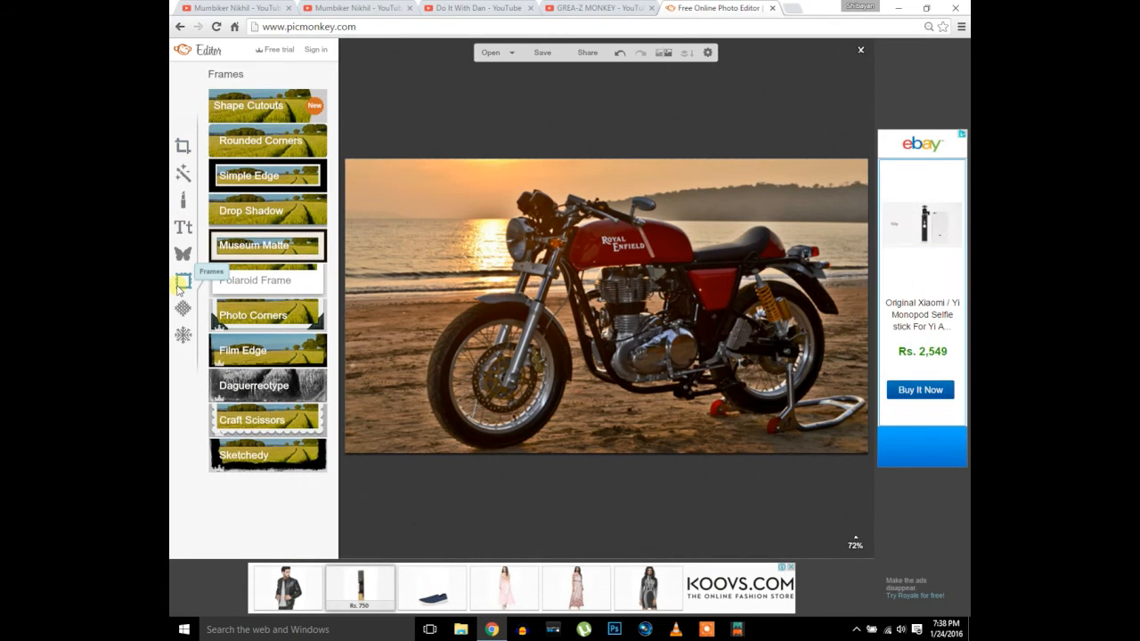
click(231, 182)
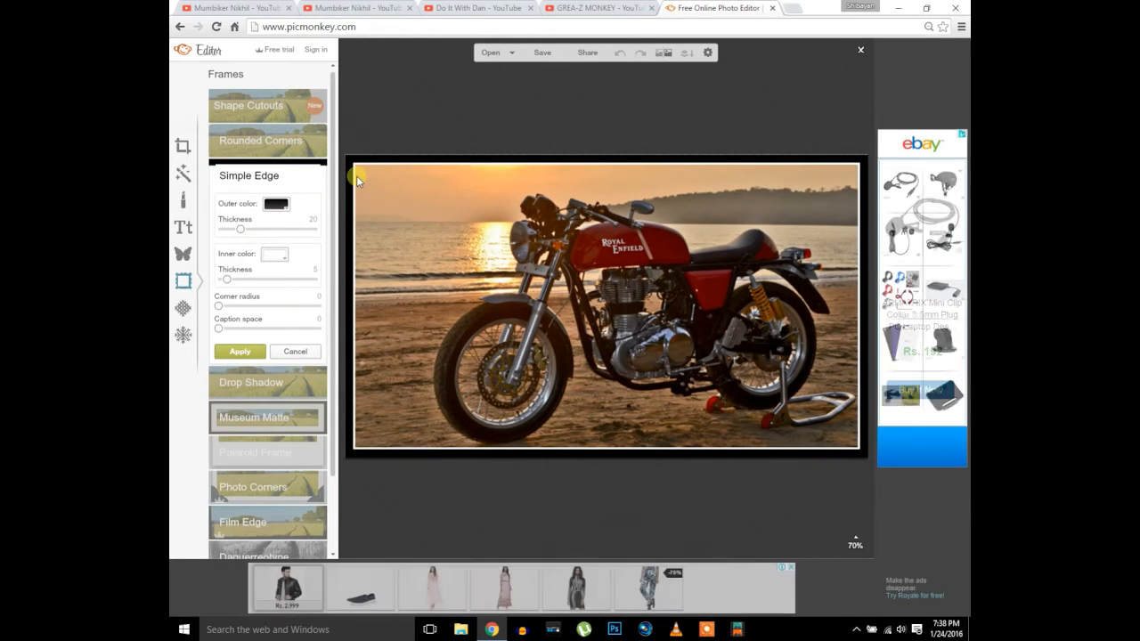
drag(228, 281, 222, 280)
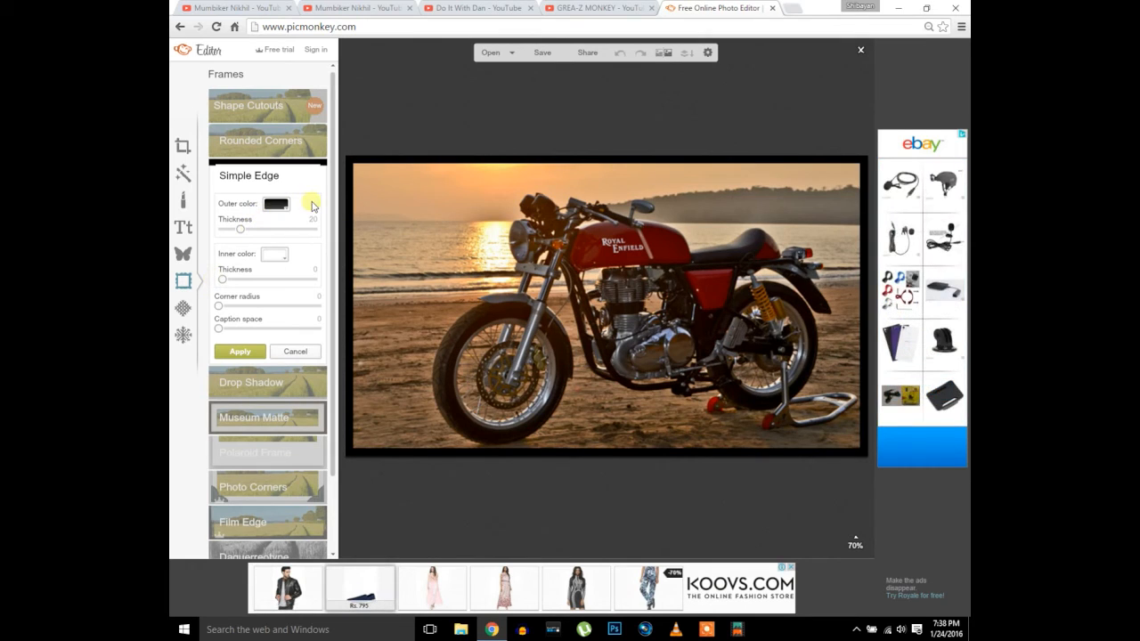
drag(240, 229, 250, 234)
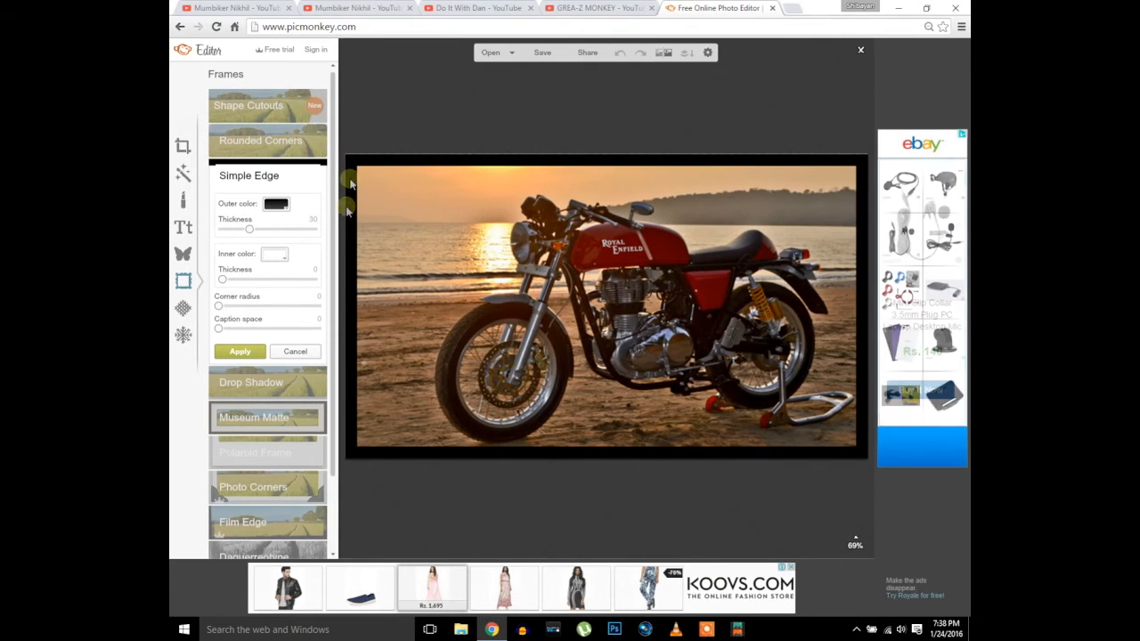
Set the Simple Edge frame's outer color to bright red and apply the frame
click(277, 205)
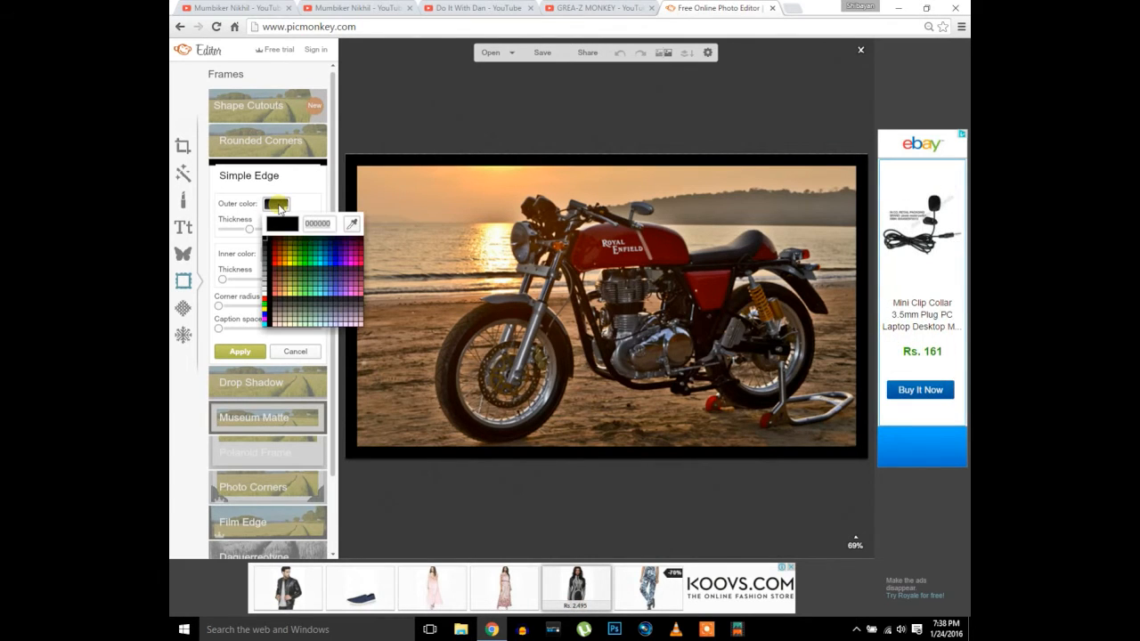
drag(274, 245, 276, 262)
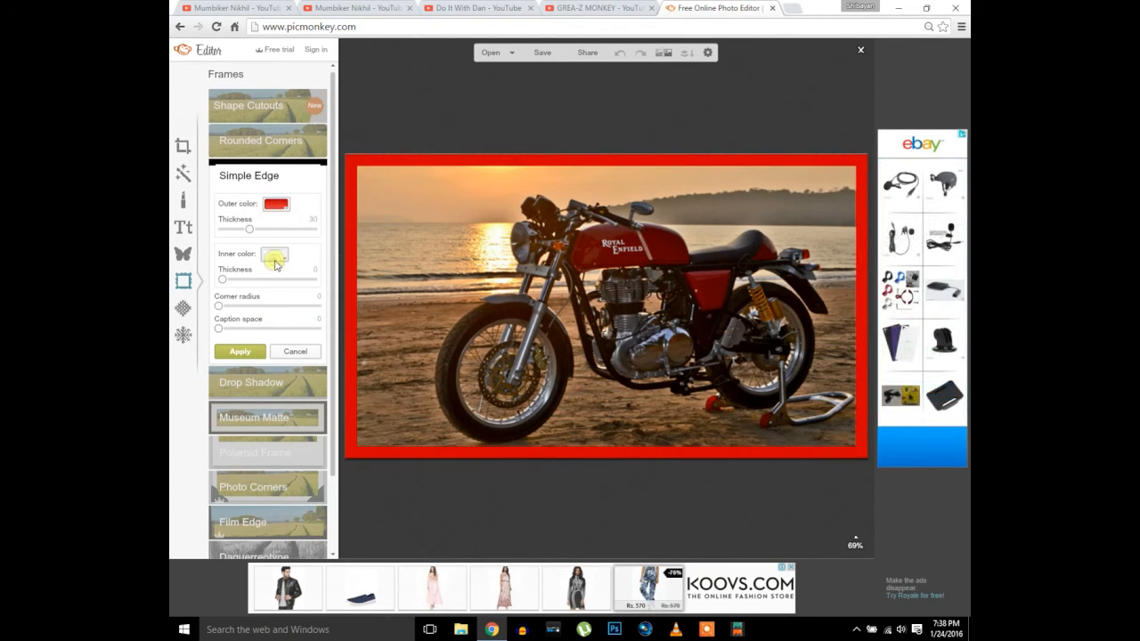
click(276, 204)
click(274, 262)
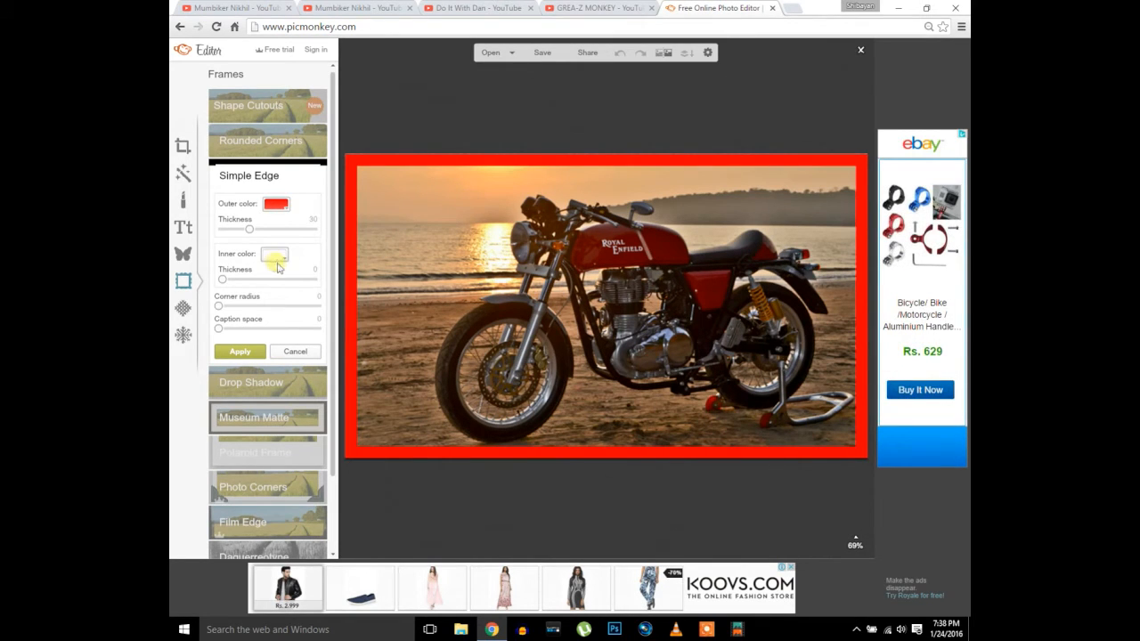
click(239, 353)
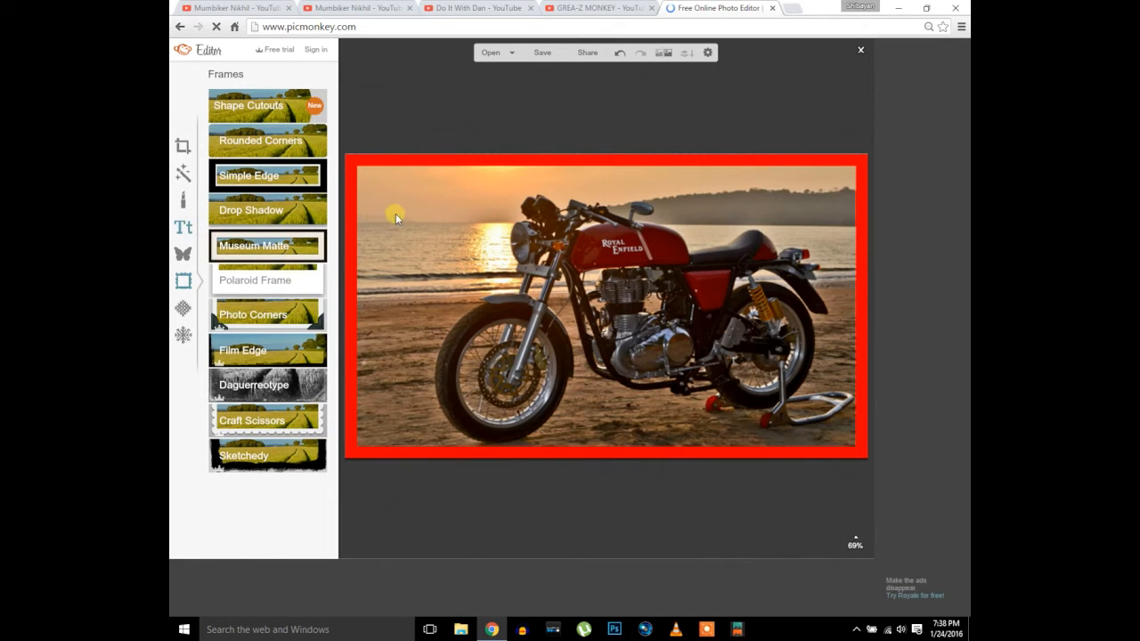
Add a text box to the photo reading "CONTINENTAL GT"
click(182, 226)
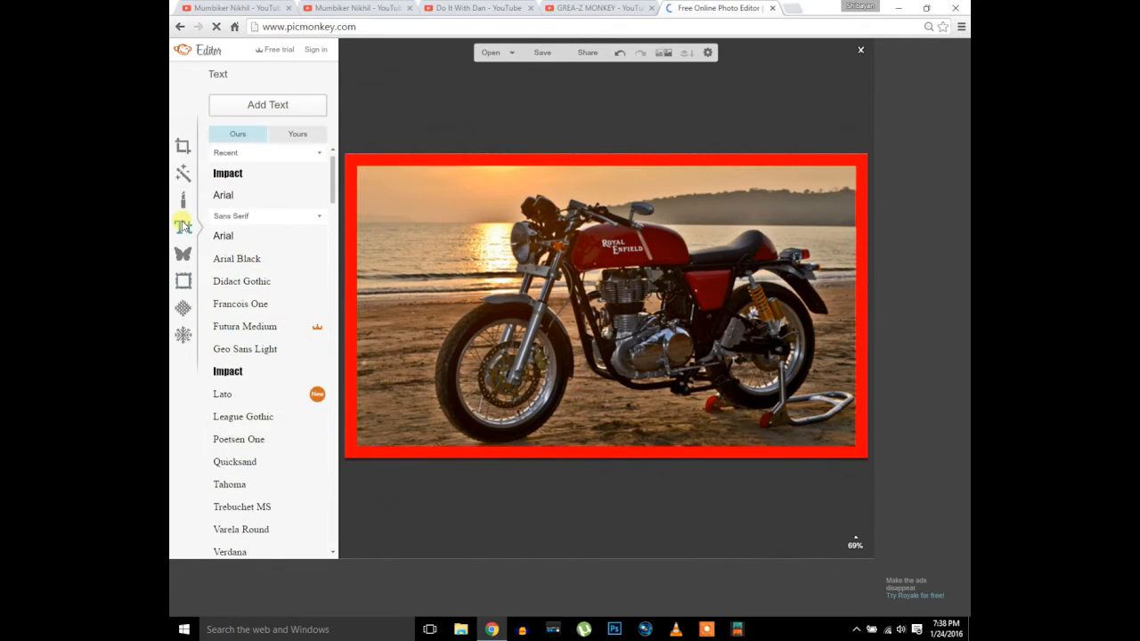
click(263, 105)
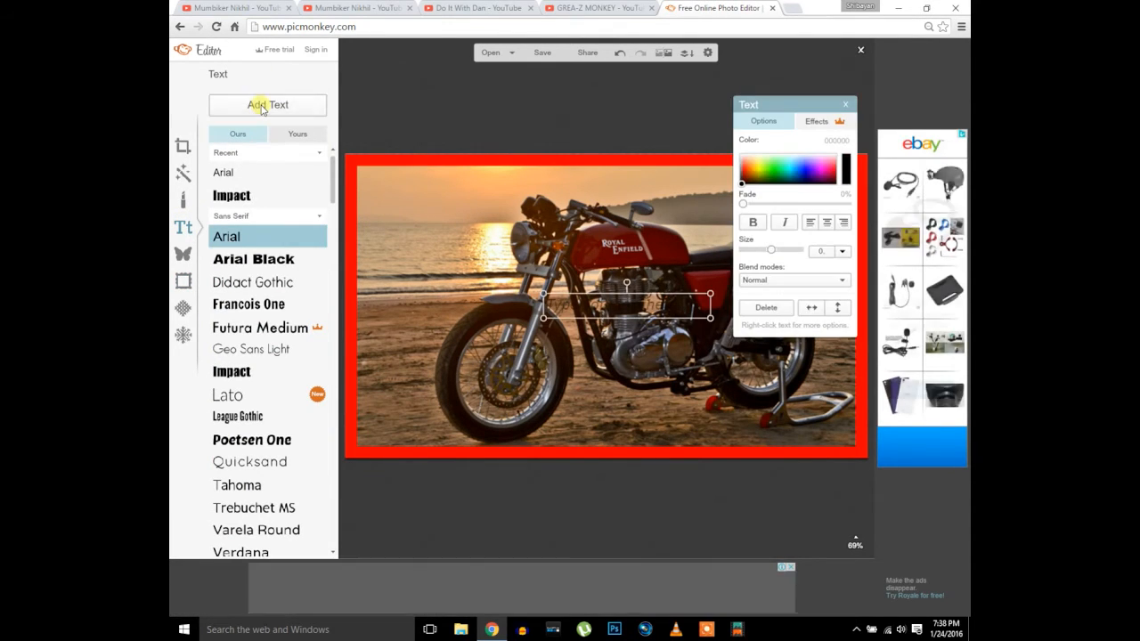
click(577, 307)
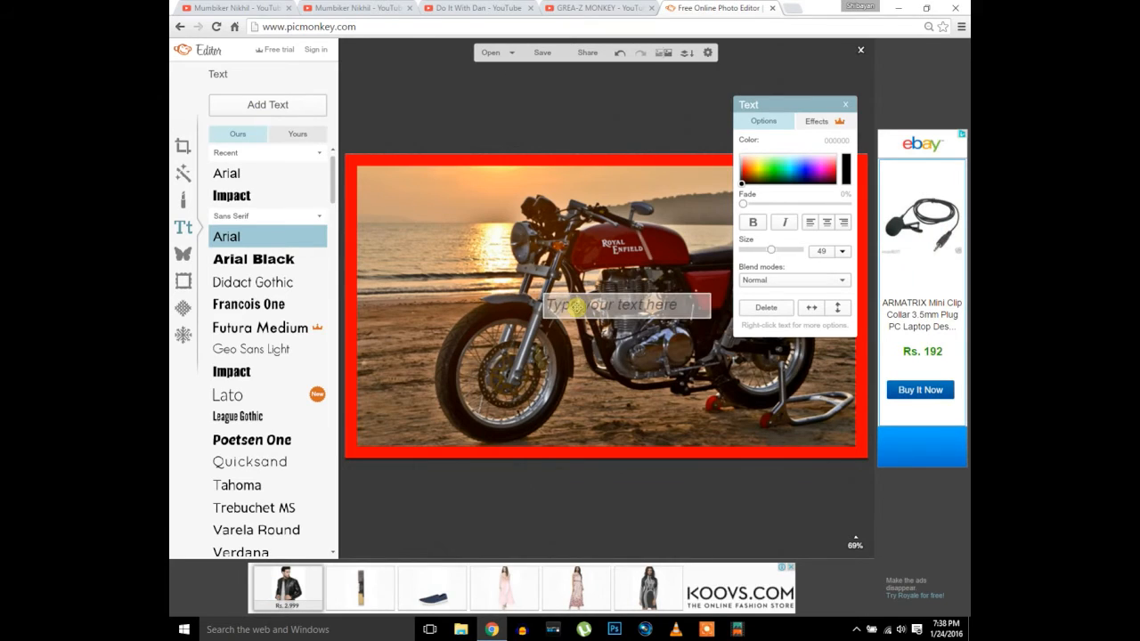
text(CONTINEN)
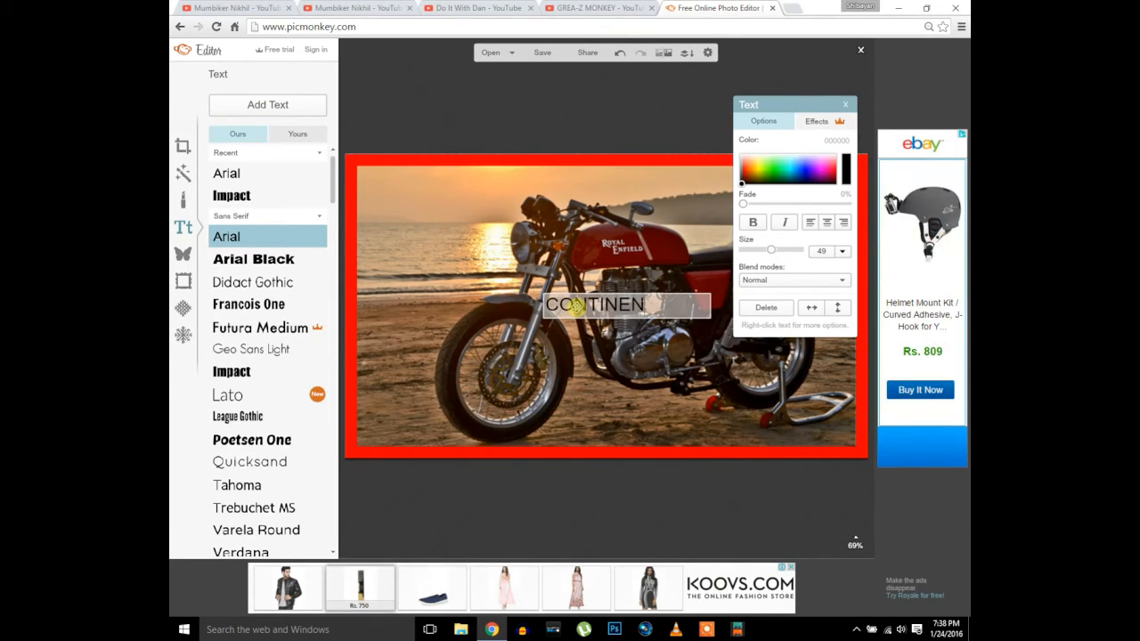
text(TAL GT)
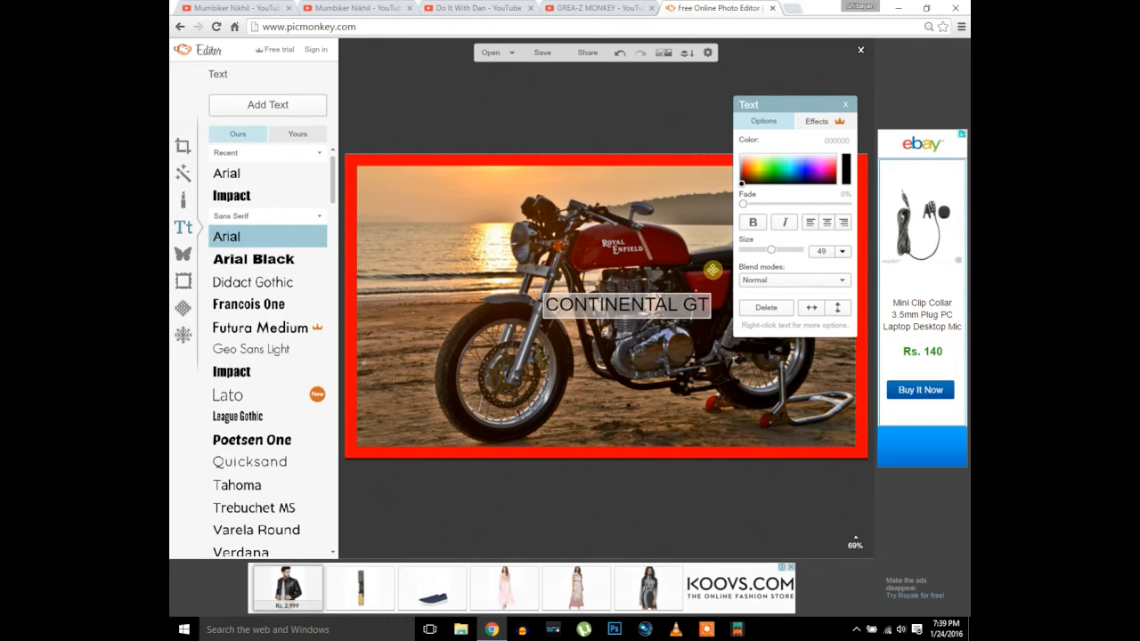
Style the CONTINENTAL GT text with the Hardlight blend mode, a bright yellow color and the Impact font
click(756, 281)
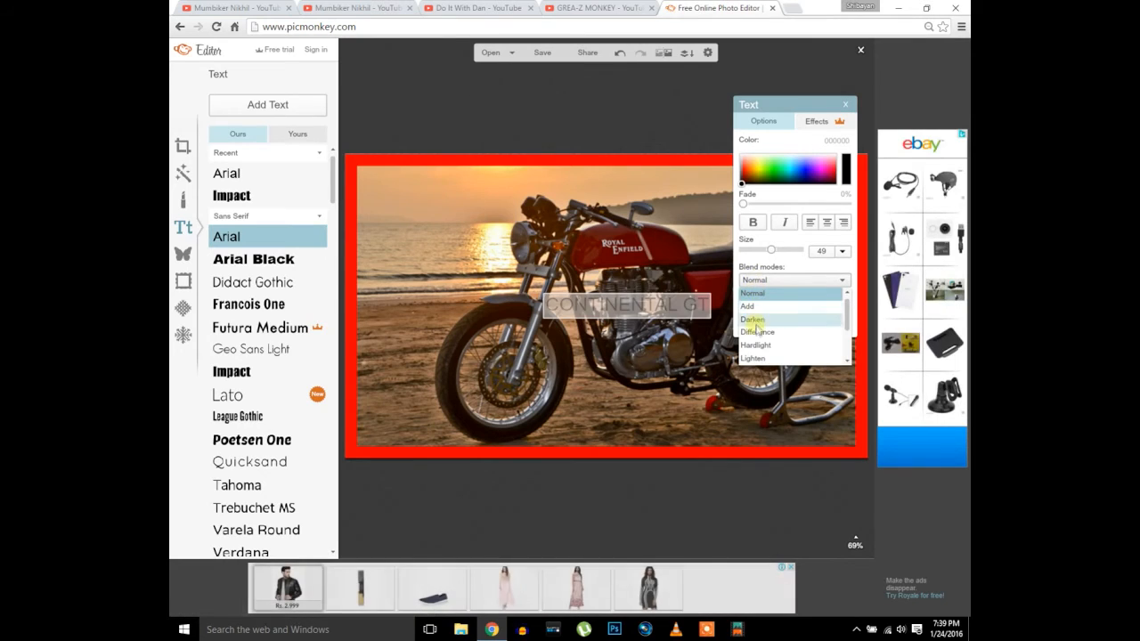
click(756, 344)
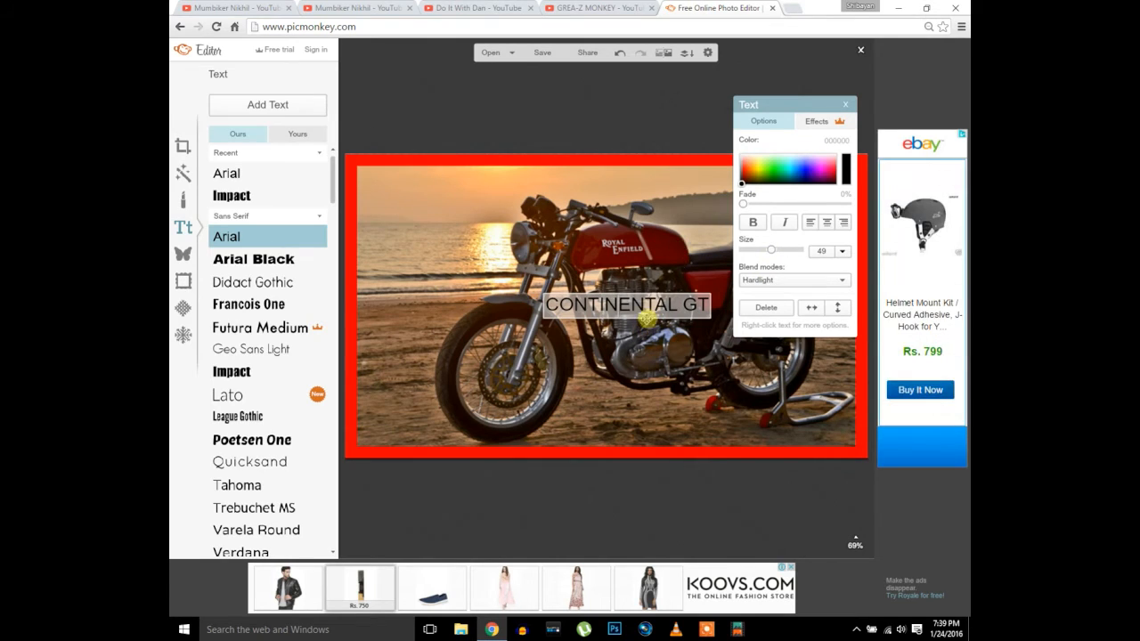
click(759, 166)
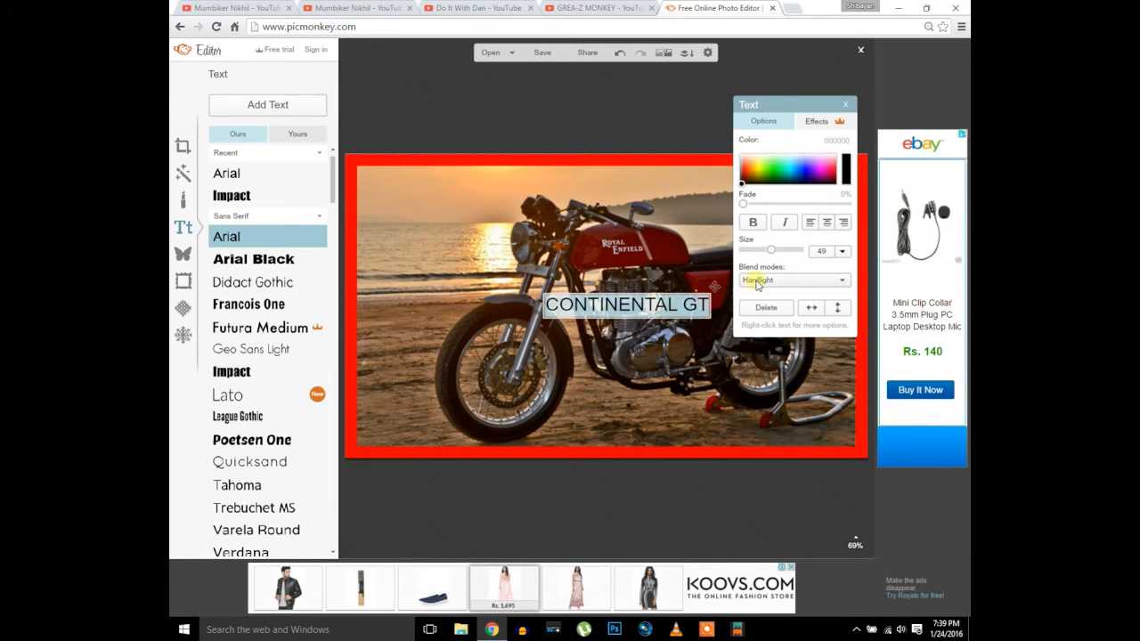
click(760, 173)
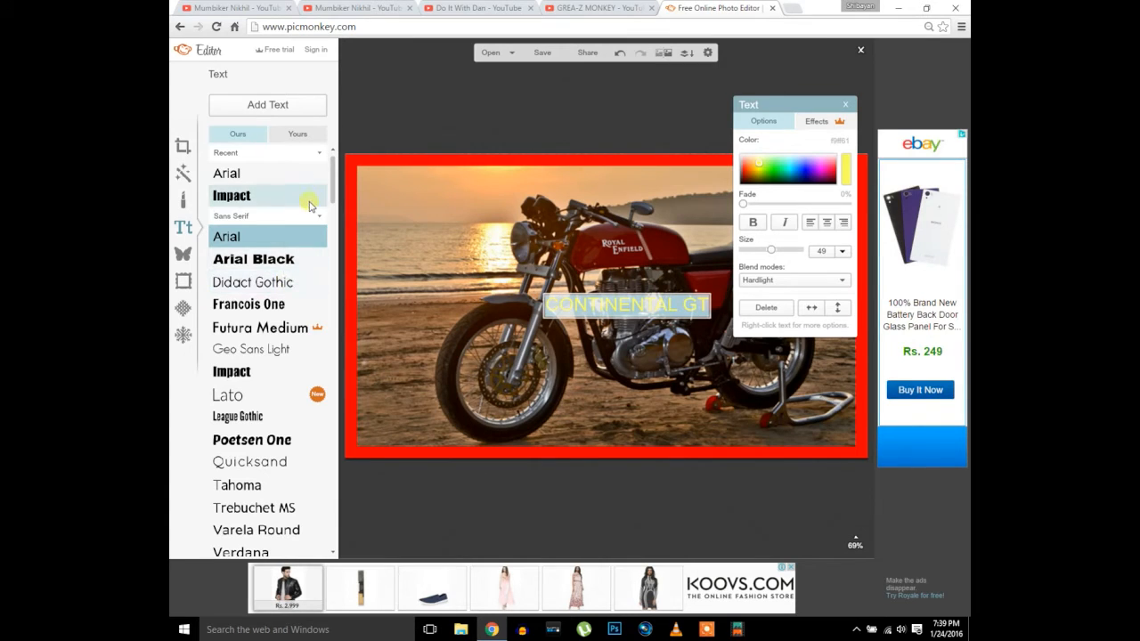
click(258, 370)
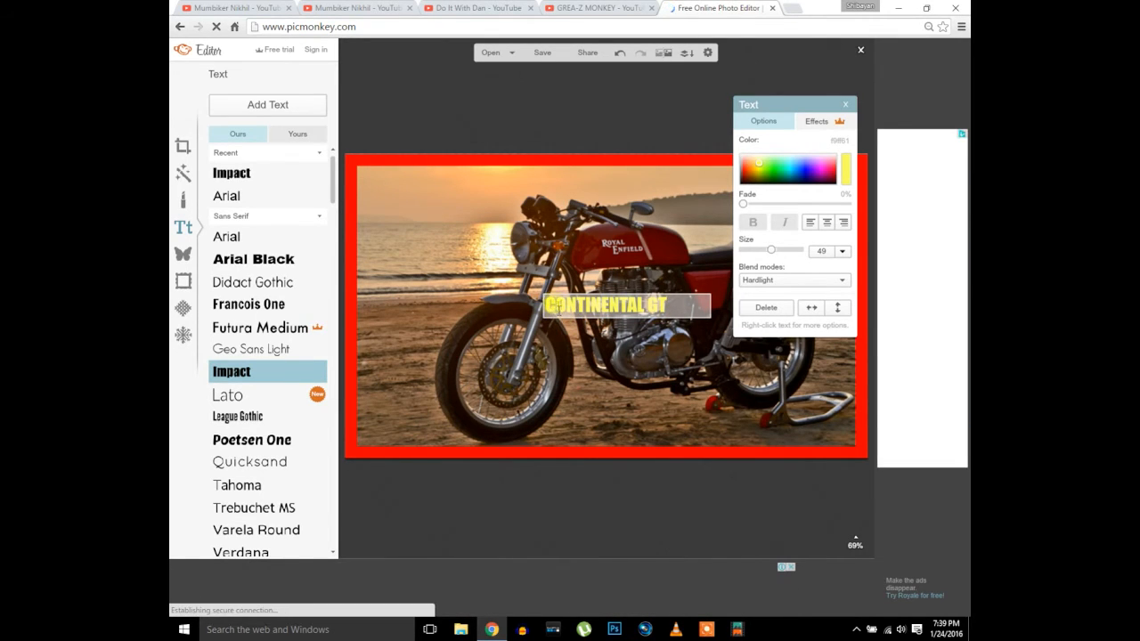
Enlarge the CONTINENTAL GT text to size 98 and place it in the photo's lower-right corner inside the red frame
click(561, 296)
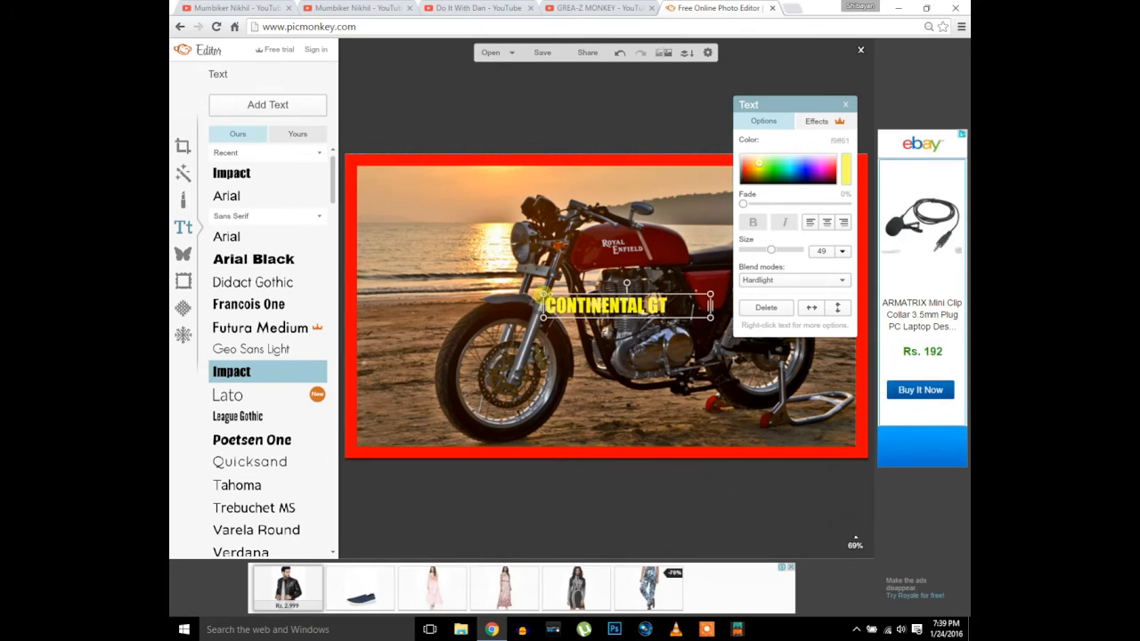
drag(541, 292, 379, 186)
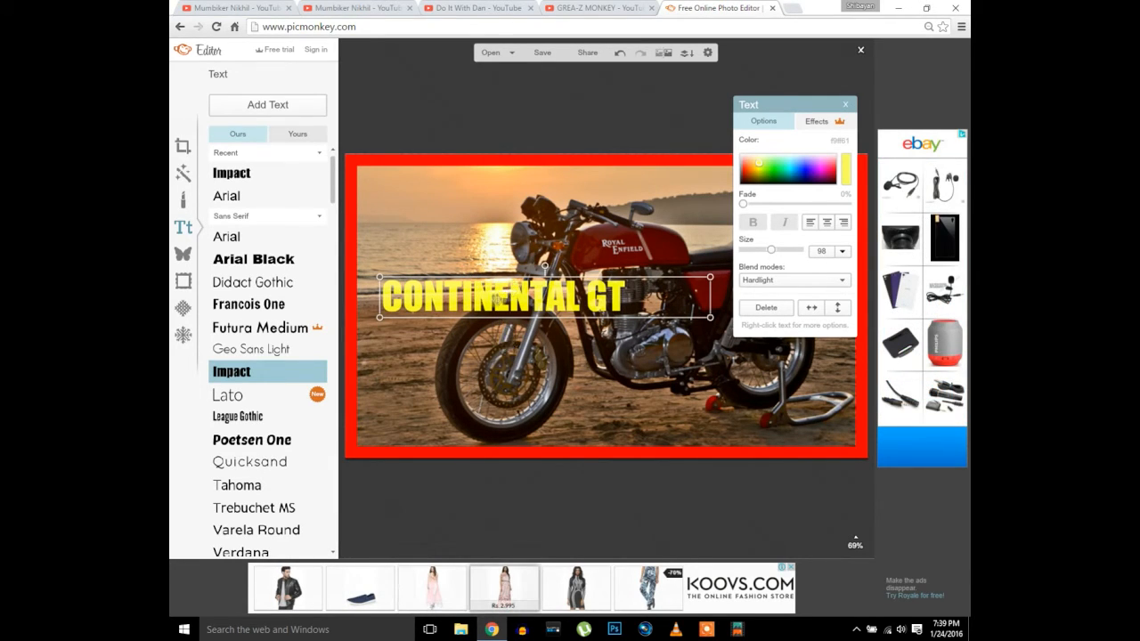
drag(499, 289, 725, 417)
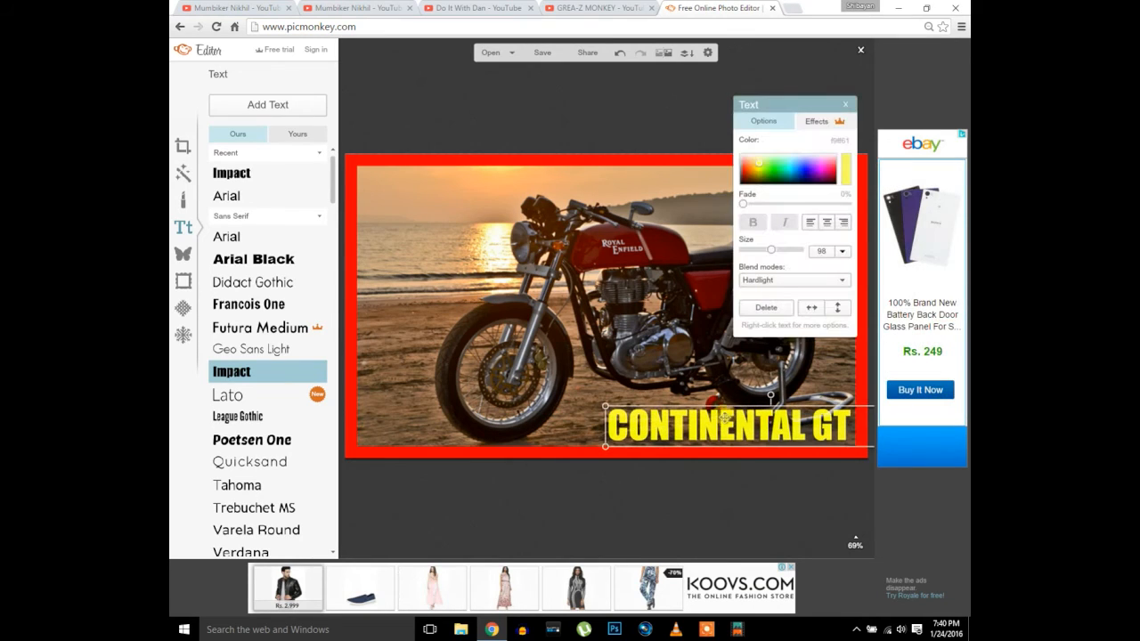
click(844, 104)
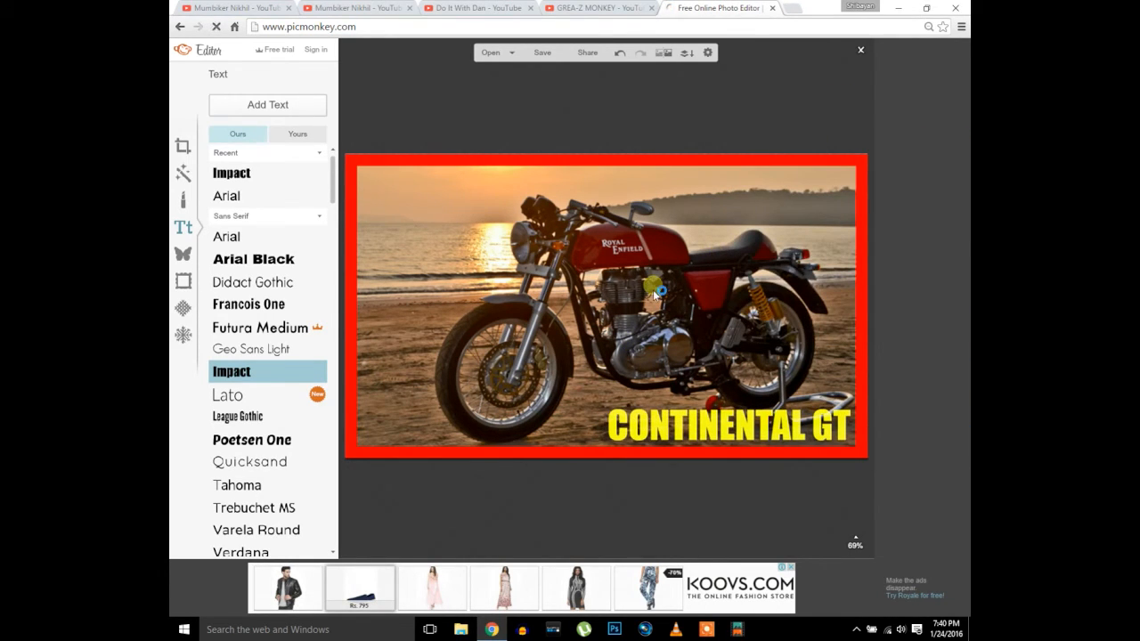
Examine the whole design at a reduced, thumbnail-like scale to judge how readable the text is
key(ctrl+minus)
key(ctrl+minus)
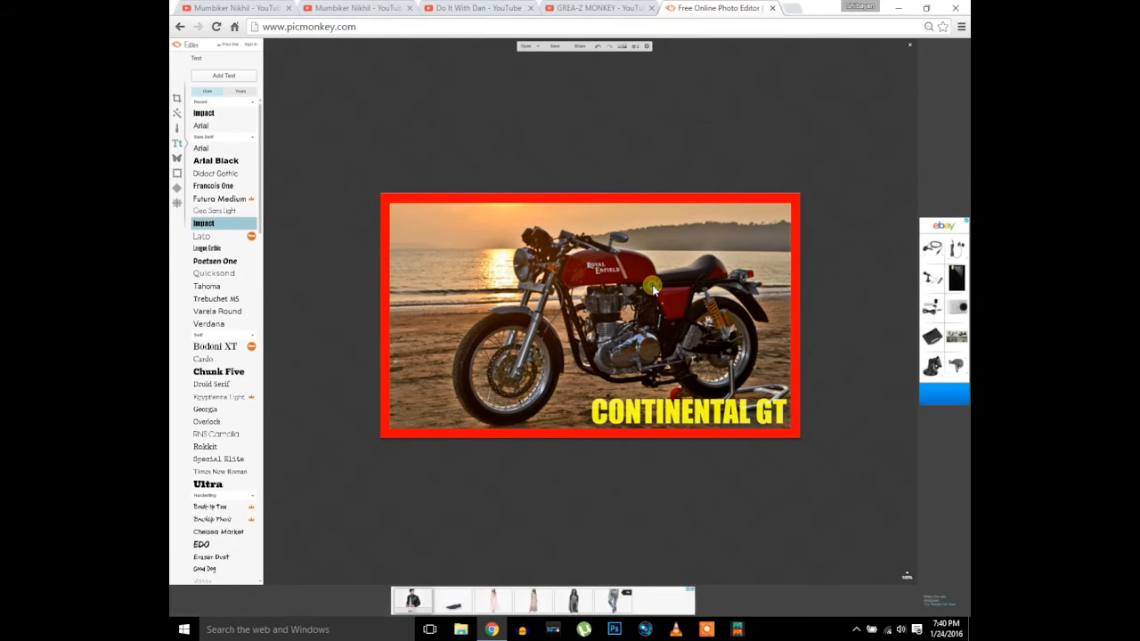
key(ctrl+minus)
key(ctrl+minus)
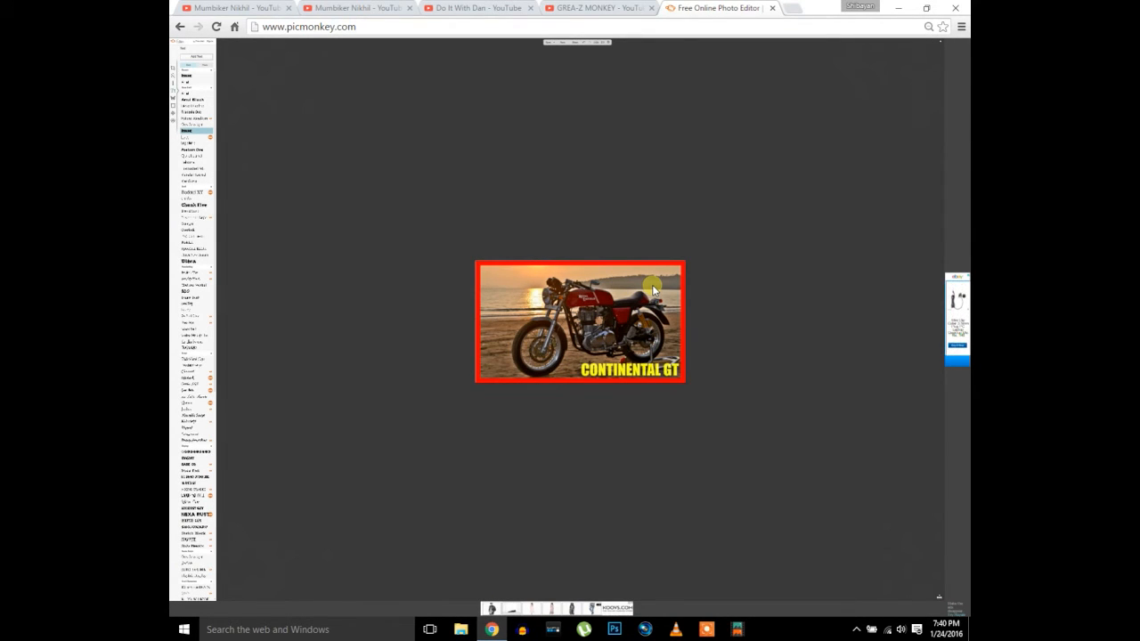
key(ctrl+plus)
key(ctrl+plus)
key(ctrl+plus)
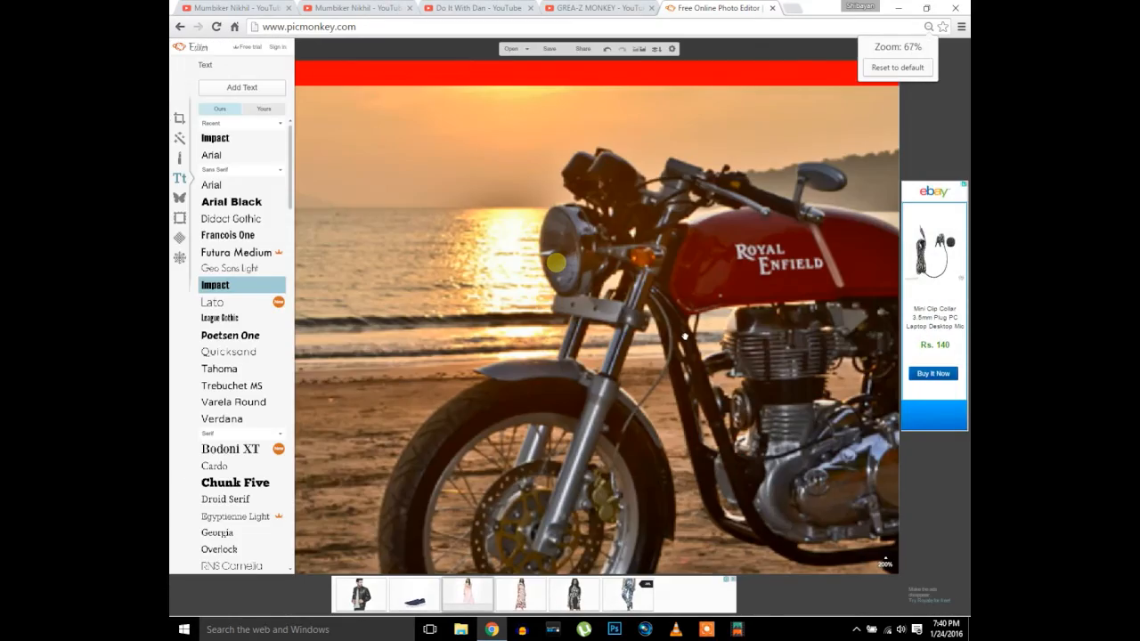
key(ctrl+minus)
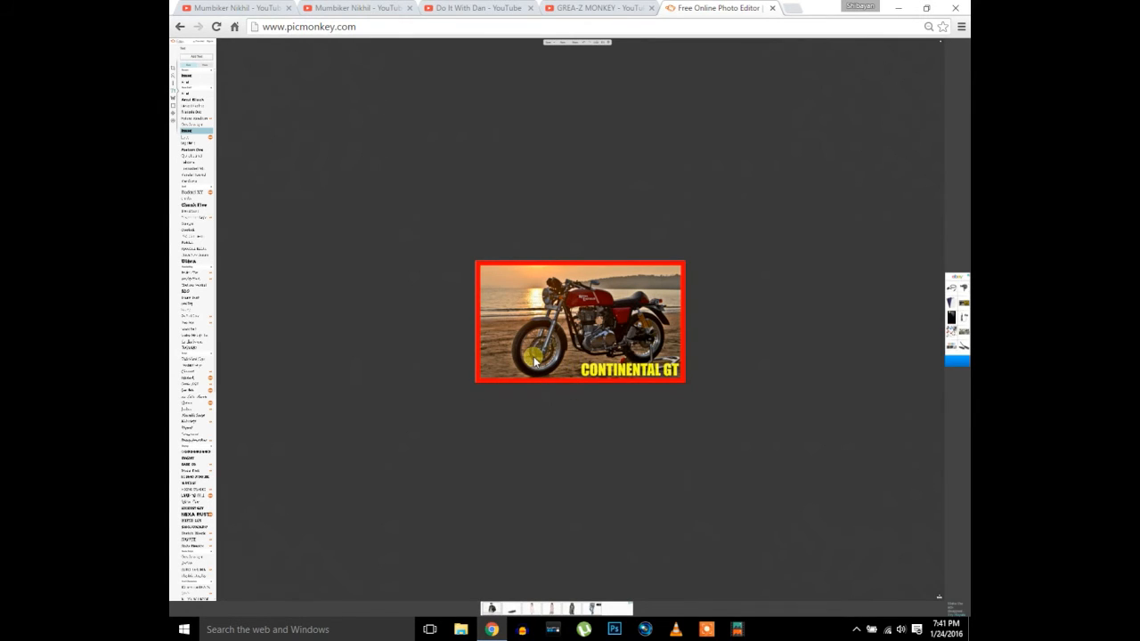
key(ctrl+plus)
key(ctrl+plus)
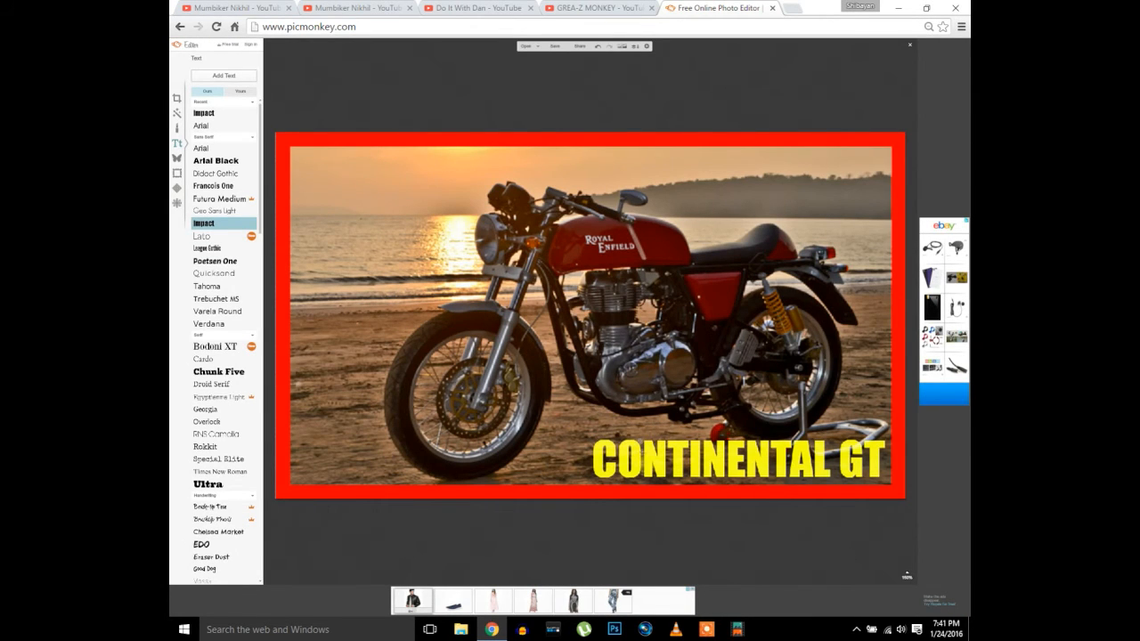
Enlarge the CONTINENTAL GT text further to size 122 and realign it with the frame's lower-right inner corner
click(641, 442)
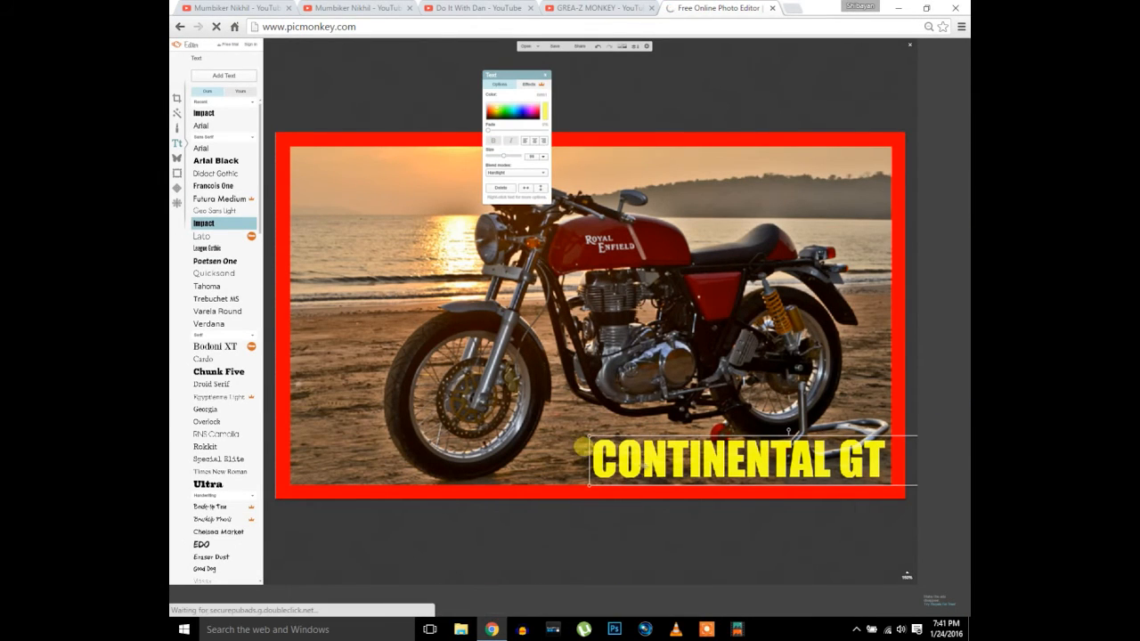
drag(585, 435, 495, 371)
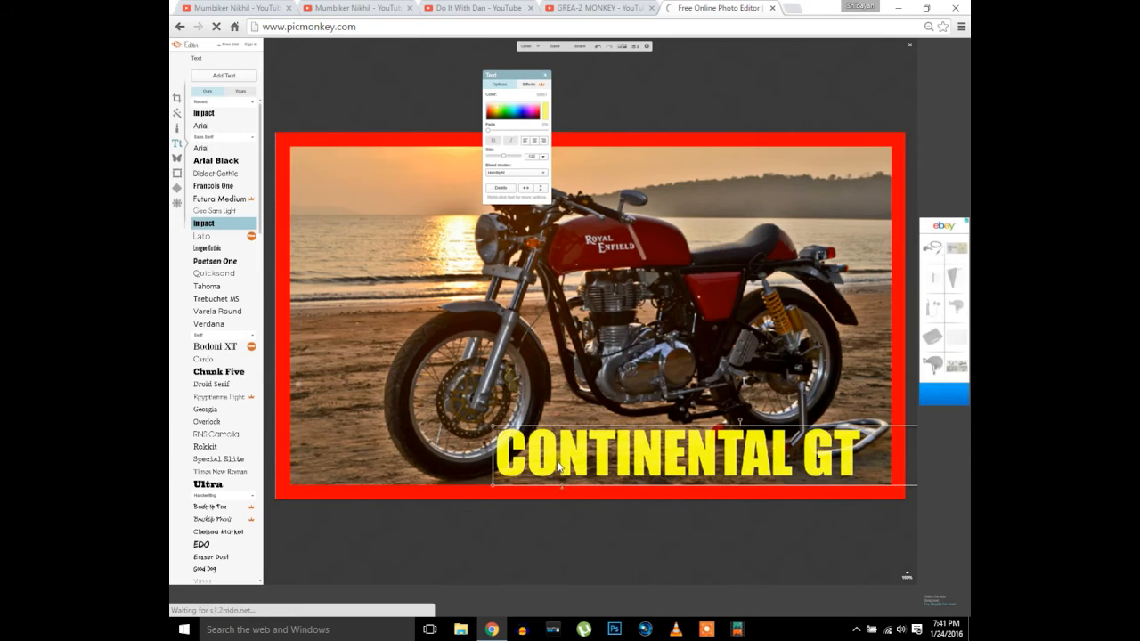
drag(575, 452, 603, 457)
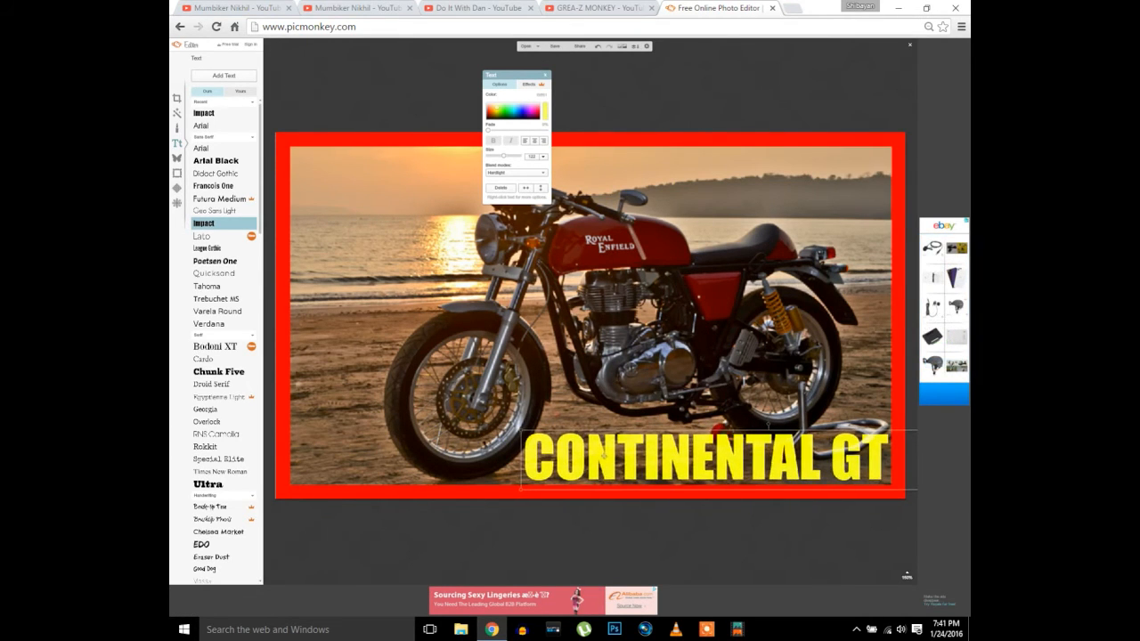
drag(604, 454, 602, 454)
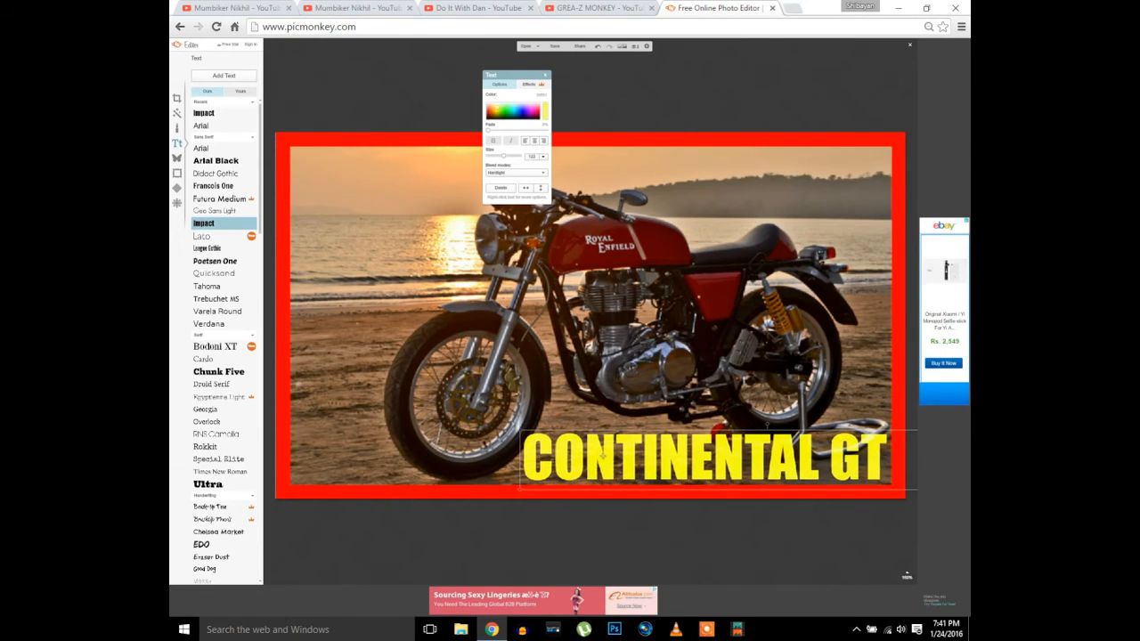
click(608, 236)
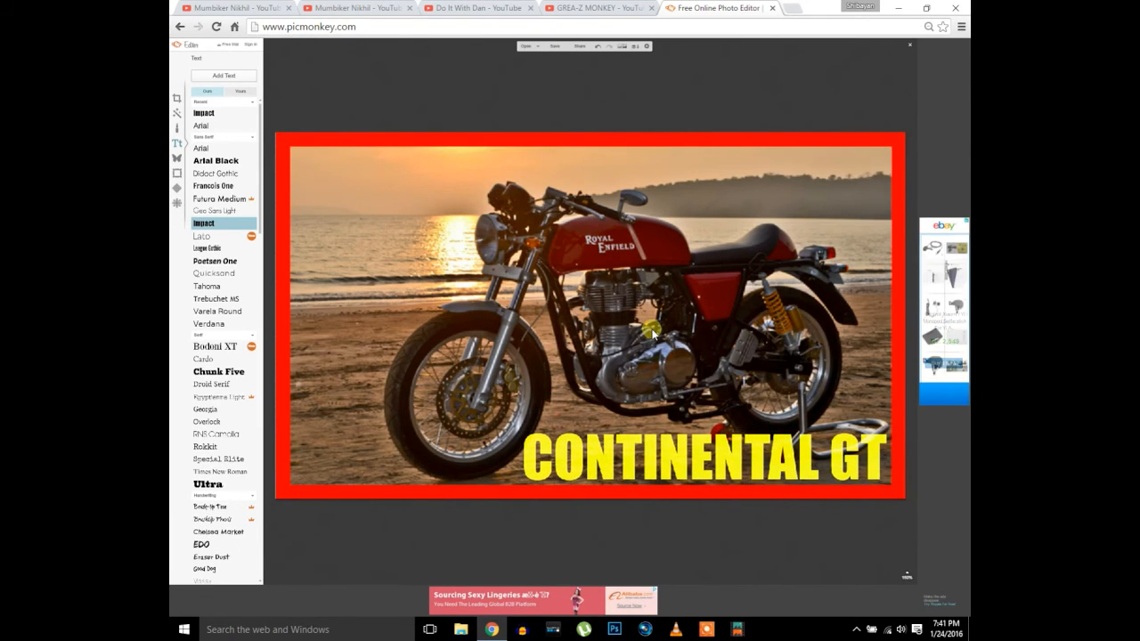
Check the readability of the enlarged text with the image shrunk to thumbnail scale
key(ctrl+minus)
key(ctrl+minus)
key(ctrl+minus)
key(ctrl+minus)
key(ctrl+minus)
key(ctrl+minus)
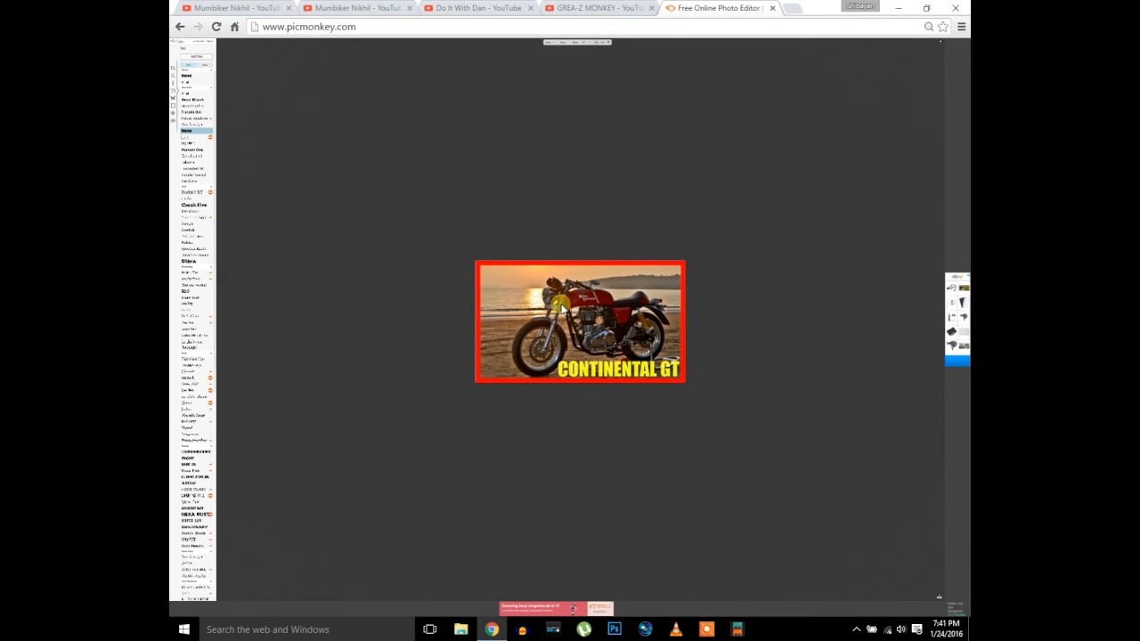
scroll(560, 304, up, 3)
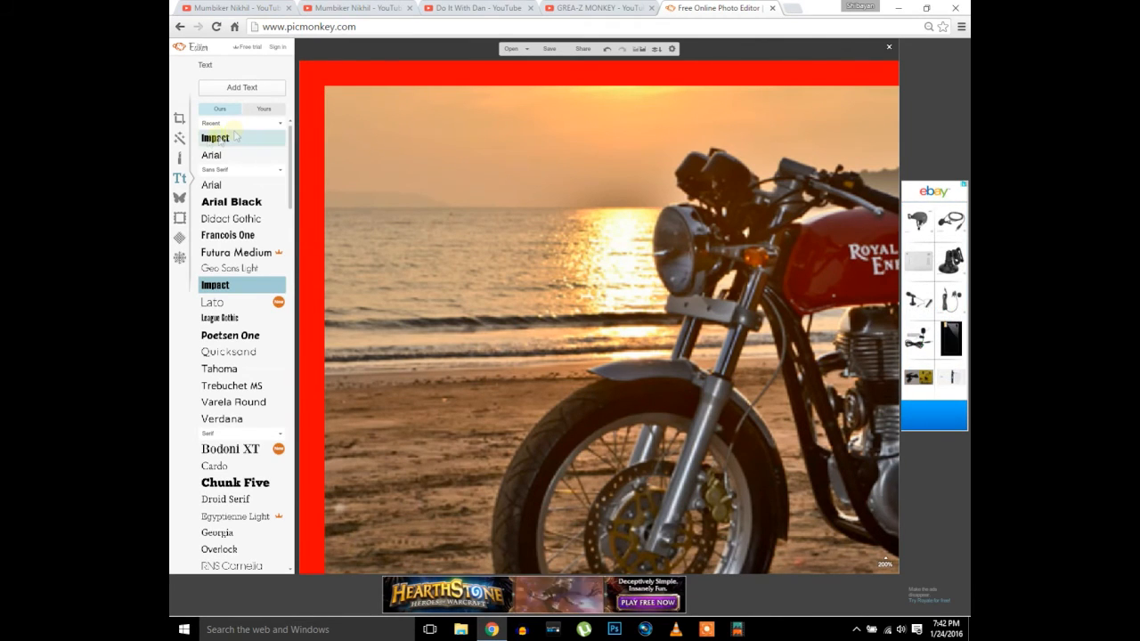
Resize the image to 1280 x 720 with Keep proportions turned off and apply the change
click(179, 122)
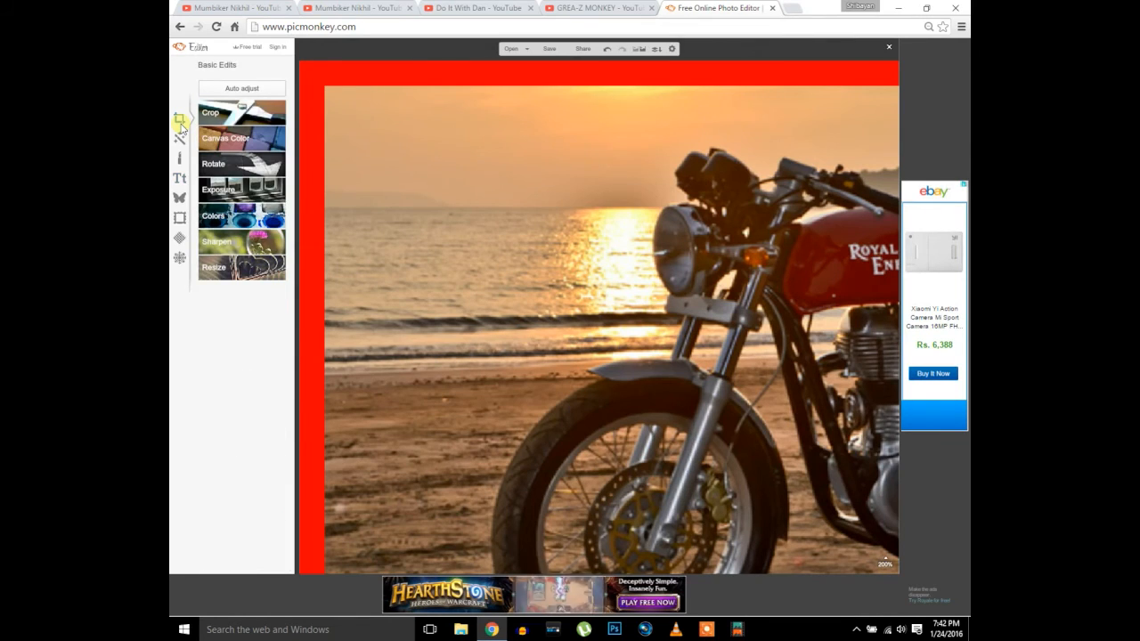
click(222, 269)
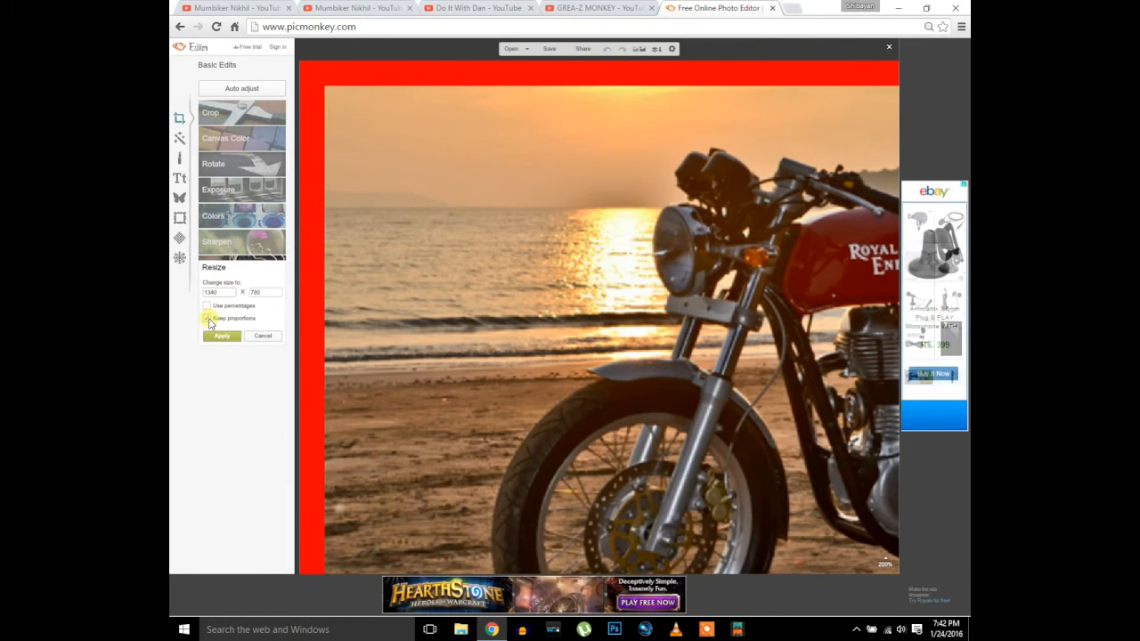
click(214, 308)
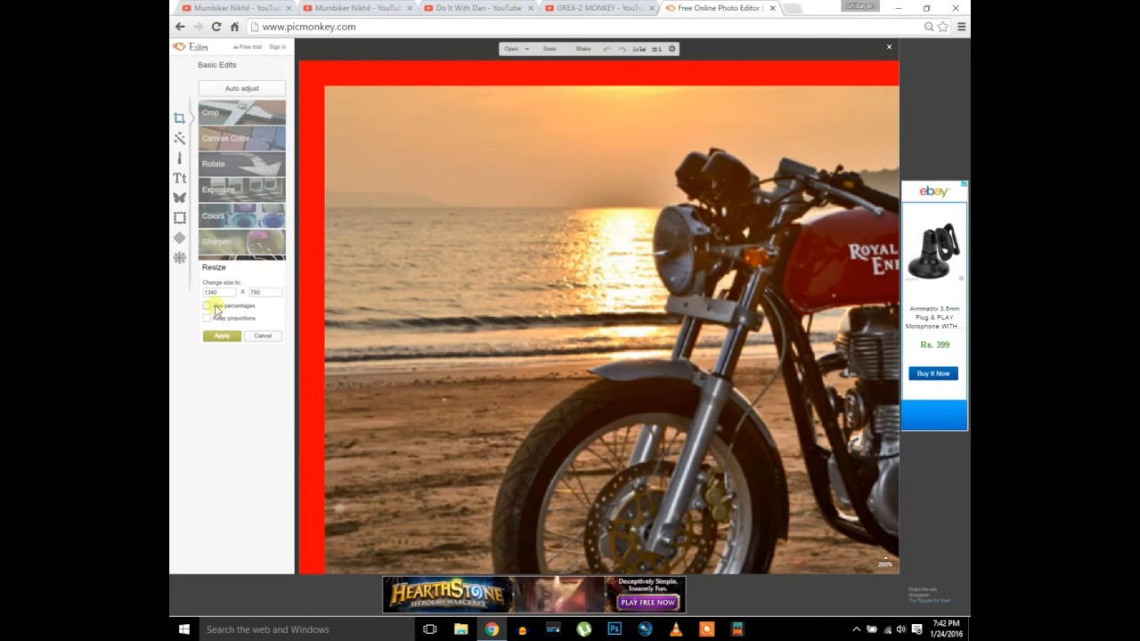
double_click(213, 292)
text(12)
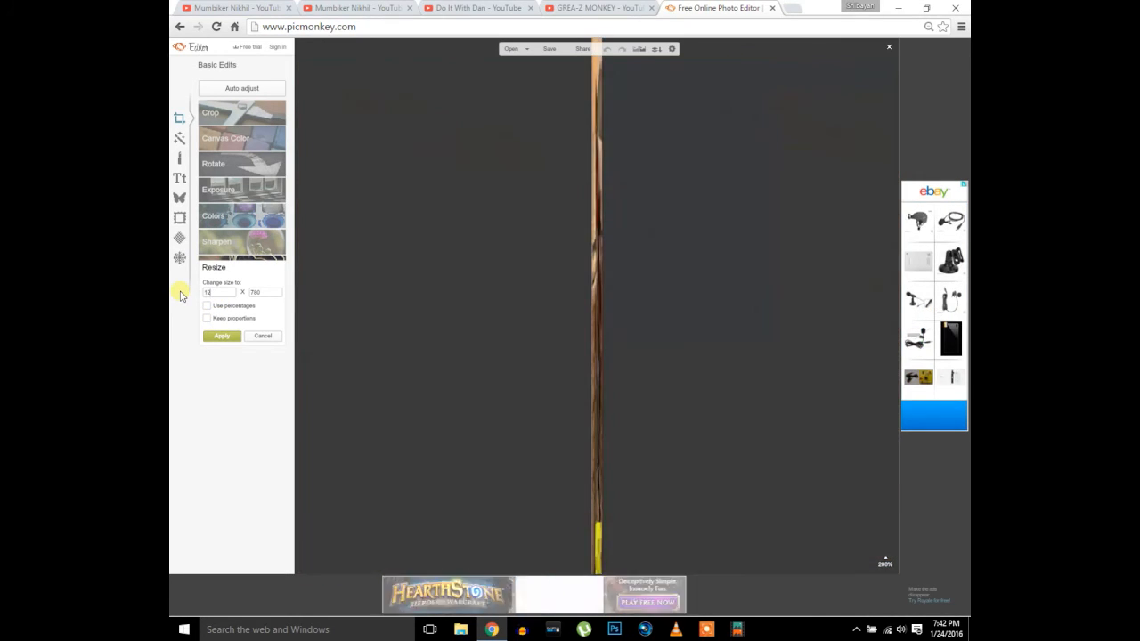
text(80)
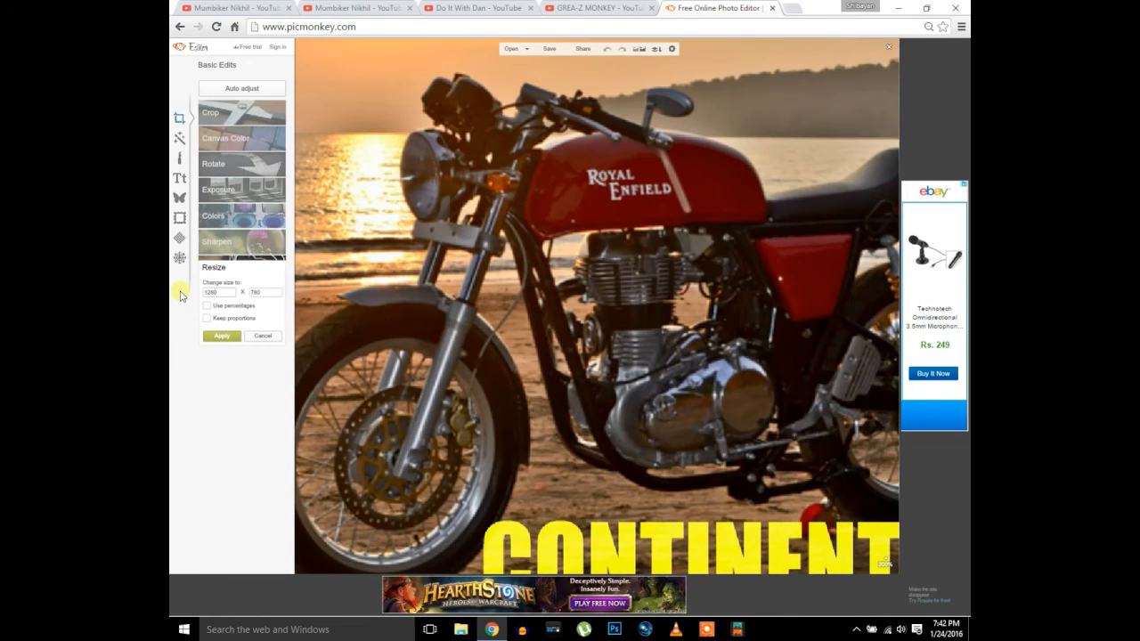
click(275, 295)
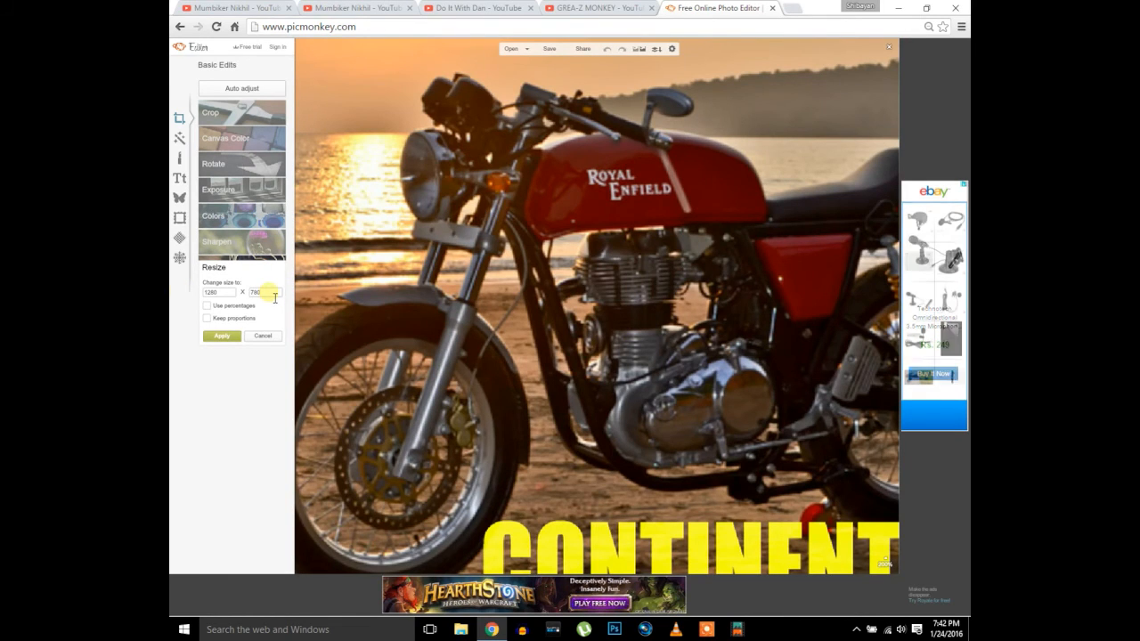
key(BackSpace)
key(BackSpace)
text(20)
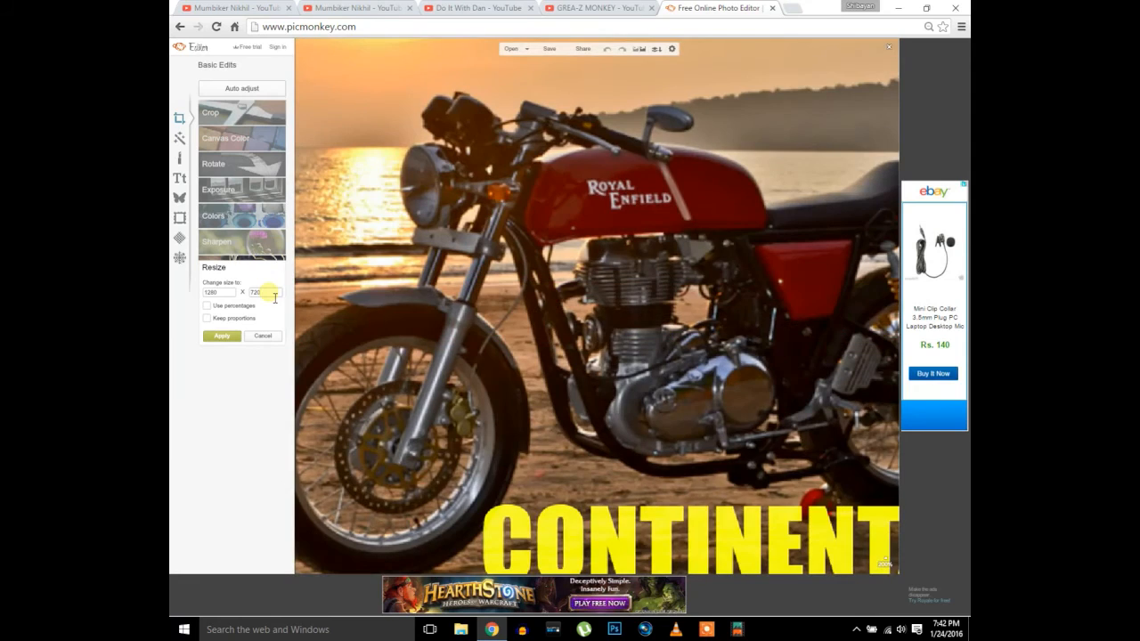
click(234, 338)
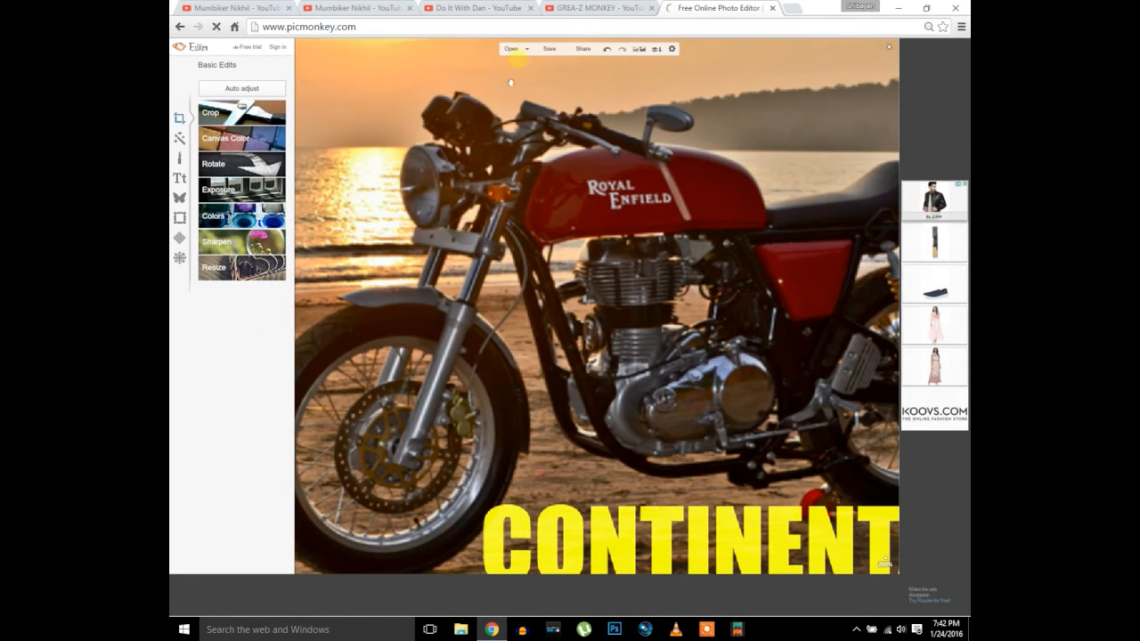
Save the thumbnail to the Desktop as the JPG file Gt with the Sean quality setting
click(549, 51)
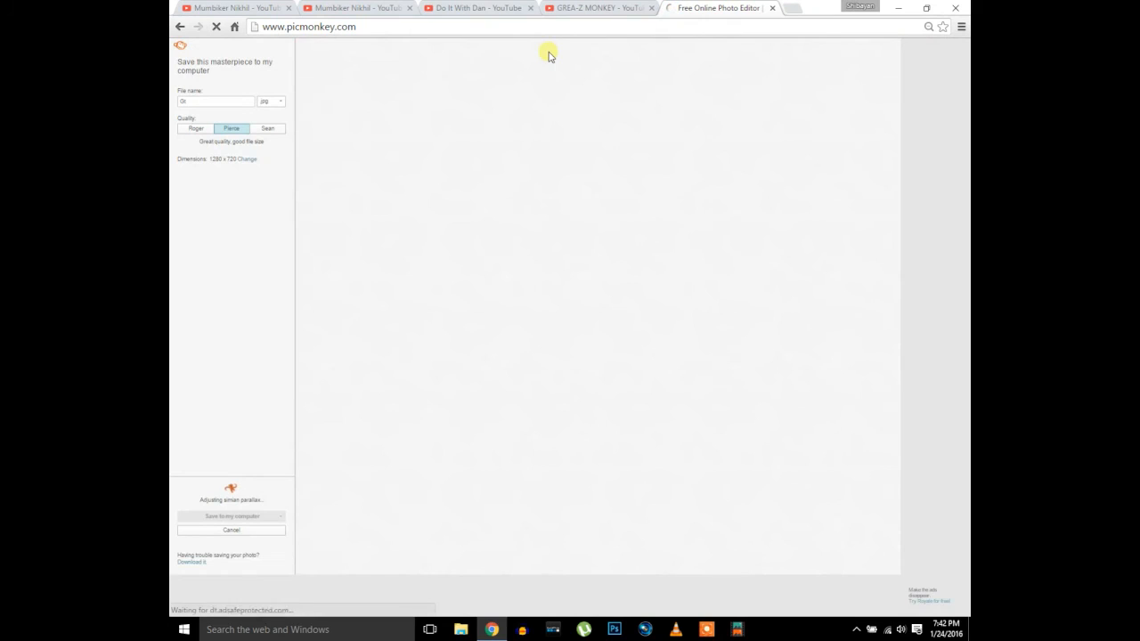
click(269, 130)
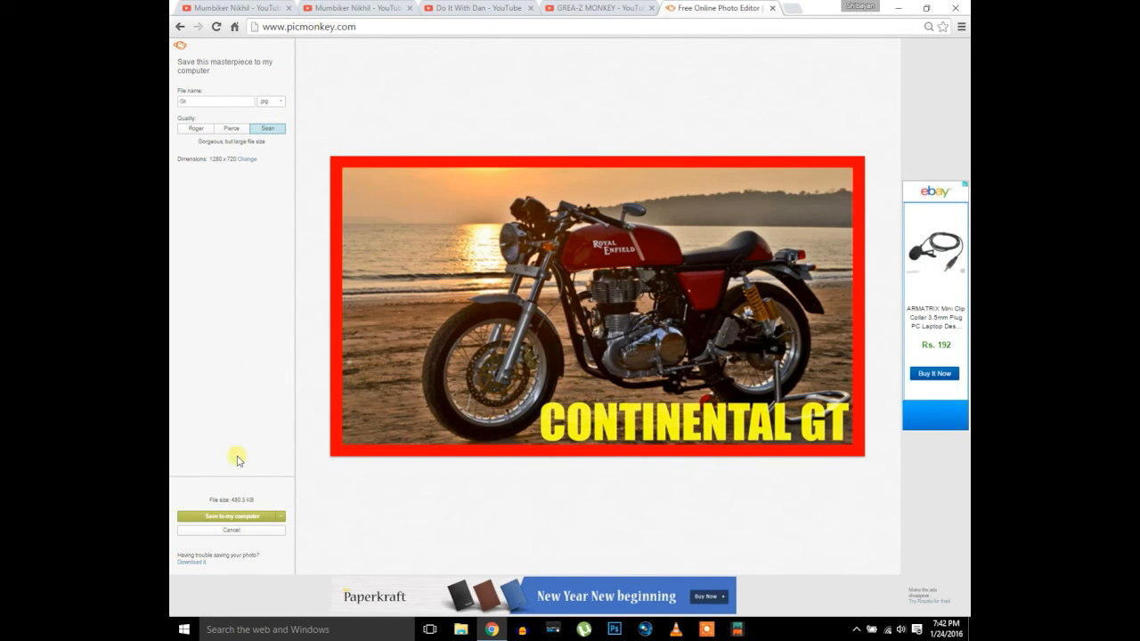
click(258, 518)
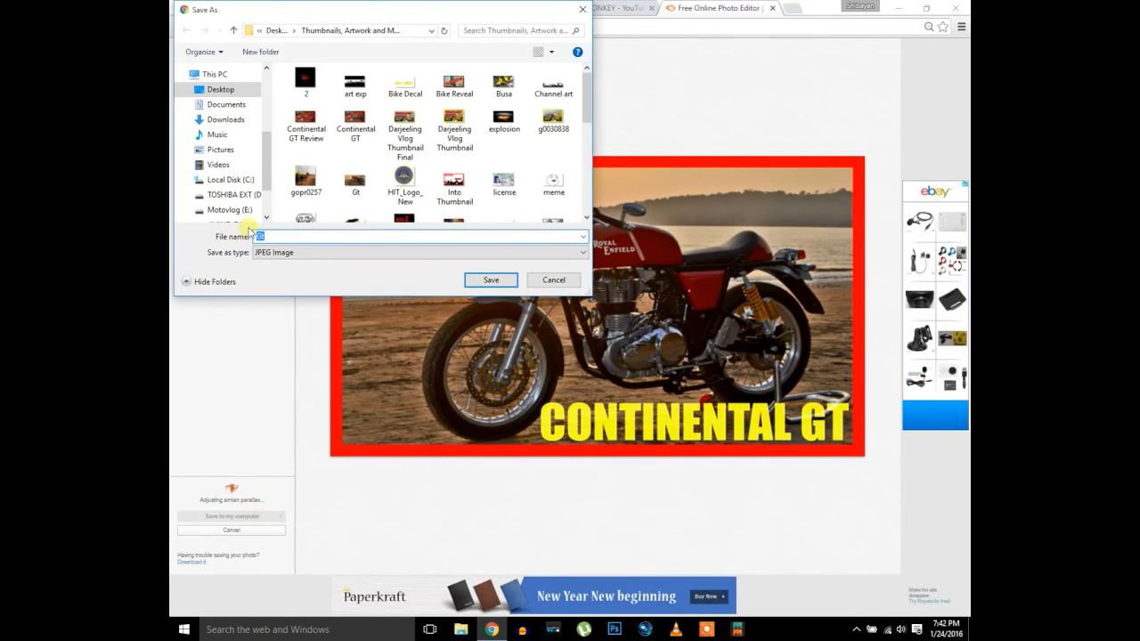
click(224, 90)
click(491, 280)
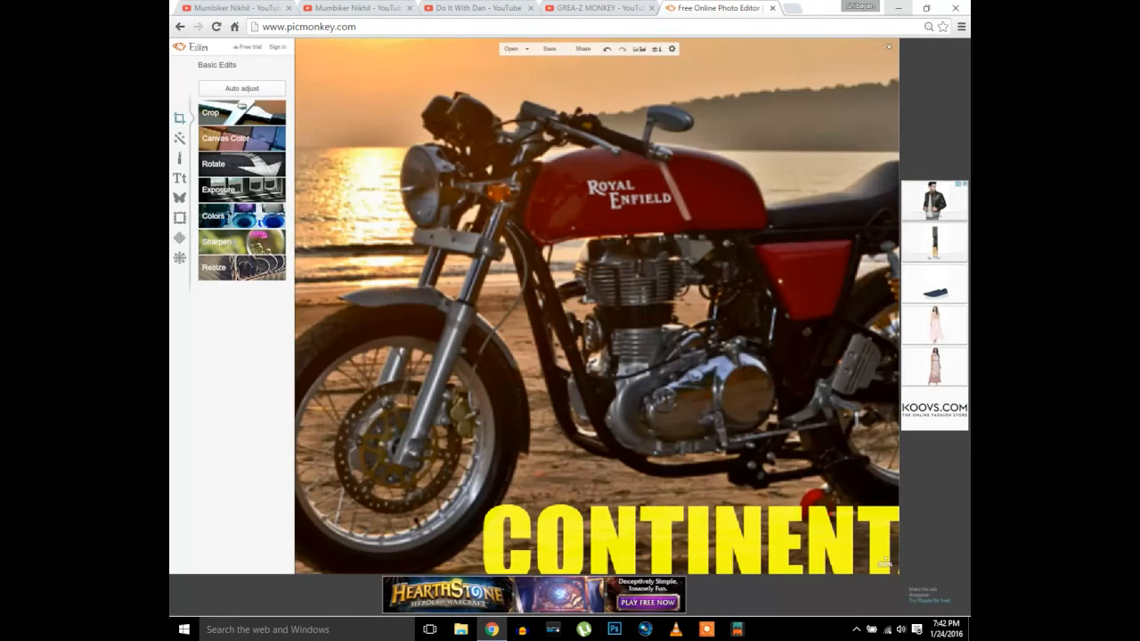
View the saved Gt image from the desktop in the Photos app, and close it after checking
click(898, 8)
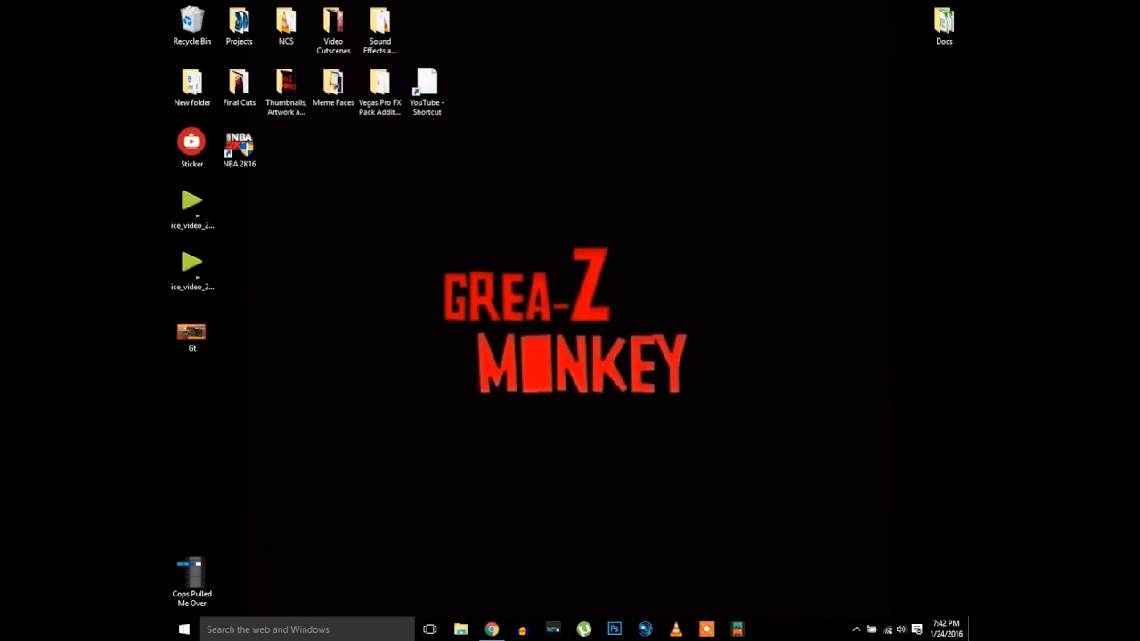
double_click(183, 334)
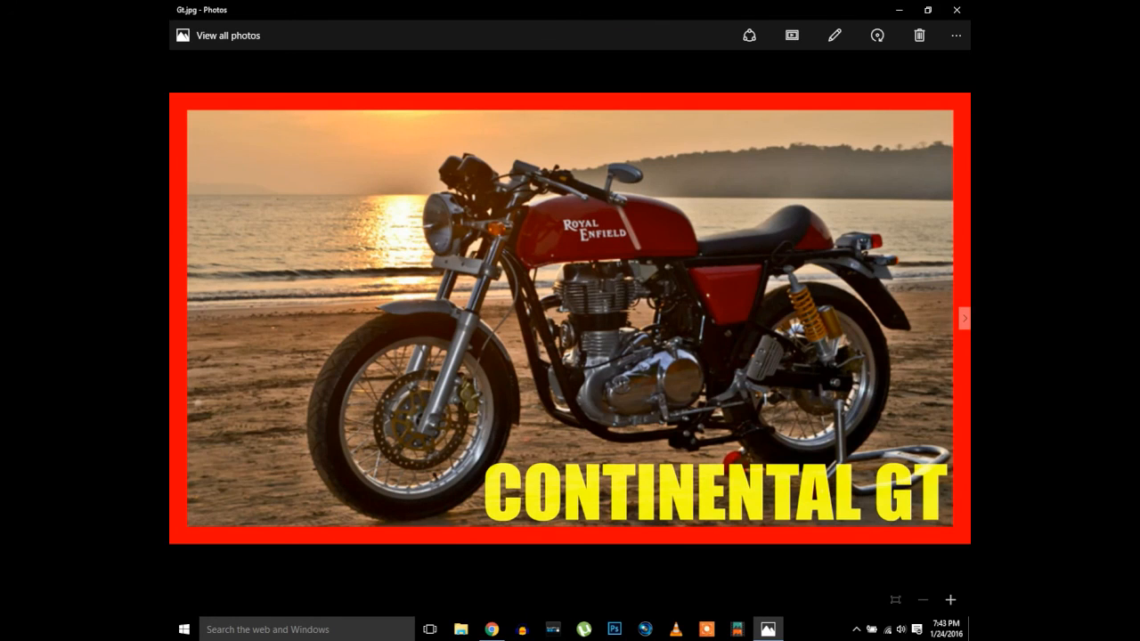
click(952, 11)
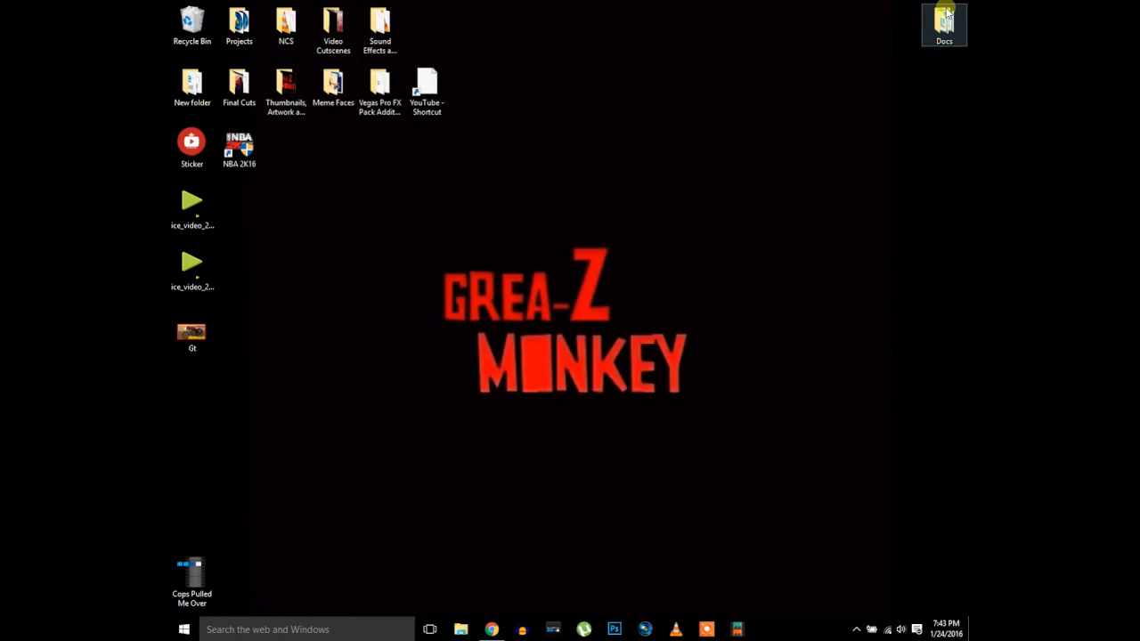